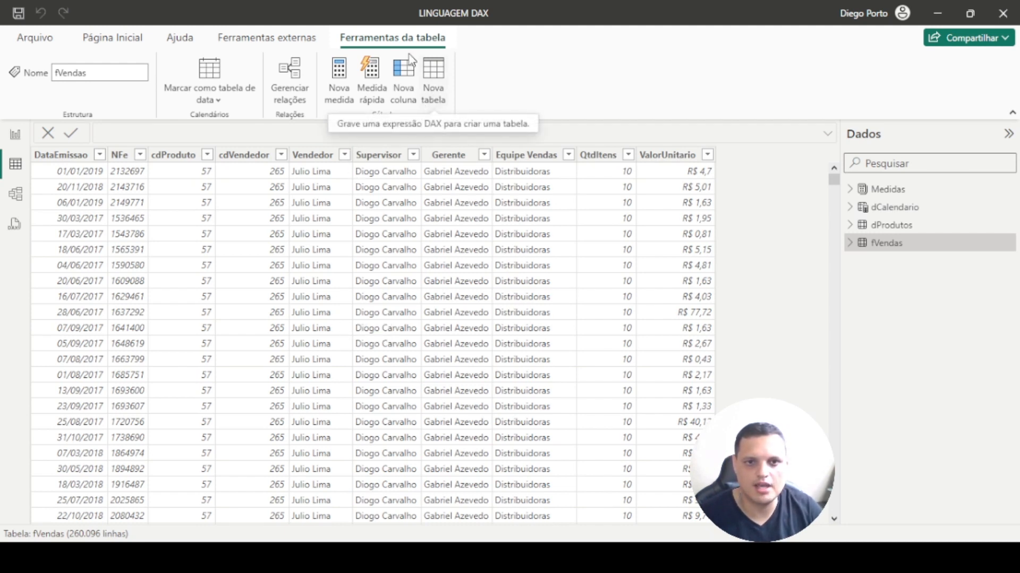
Create a new calculated table named Vendedor and begin its DAX expression with the ALL function.
{"action": "left_click", "coordinate": [440, 86]}
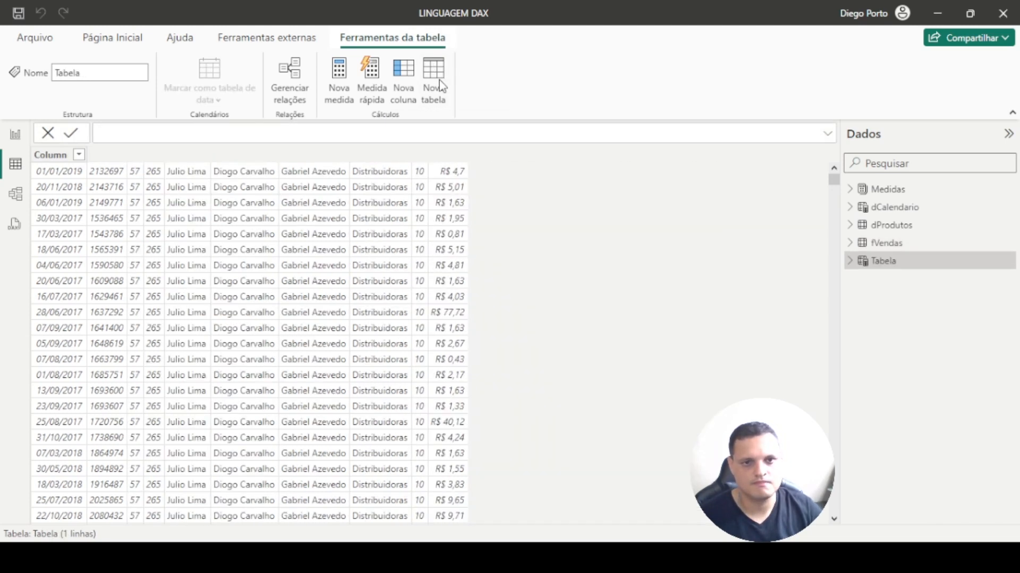
{"action": "type", "text": "V"}
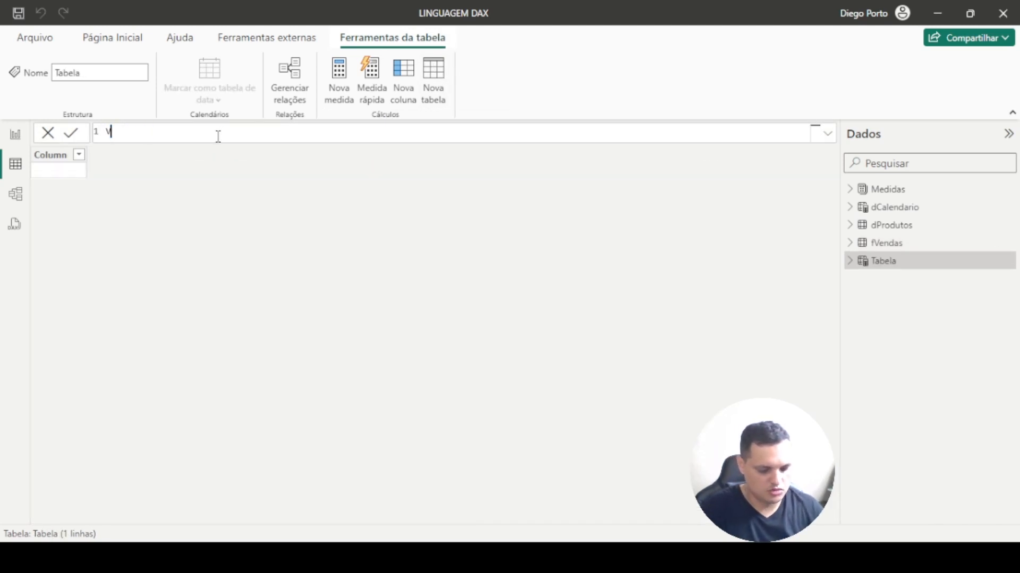
{"action": "type", "text": "endedor"}
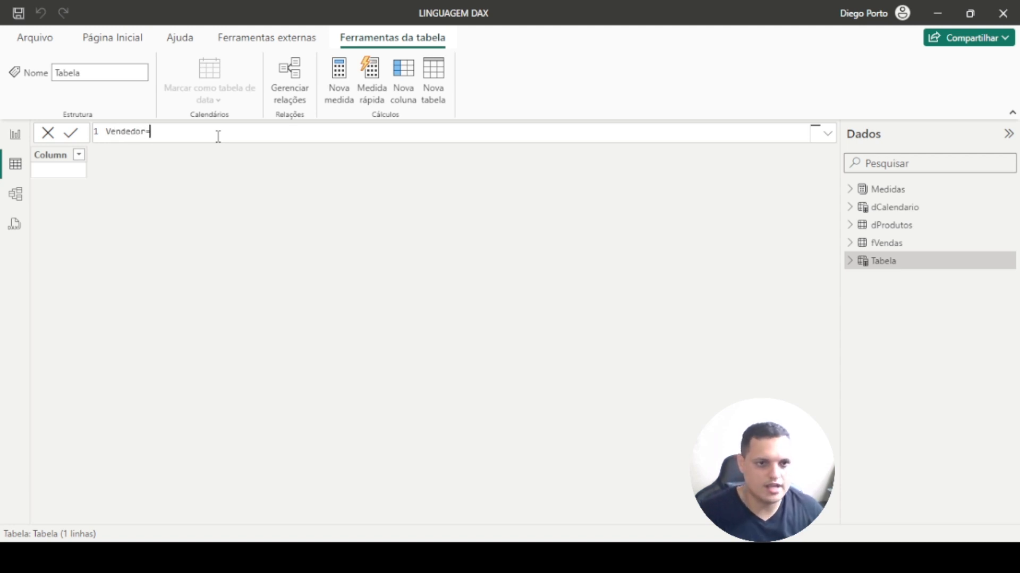
{"action": "type", "text": "="}
{"action": "scroll", "coordinate": [197, 136], "scroll_direction": "up", "scroll_amount": 2}
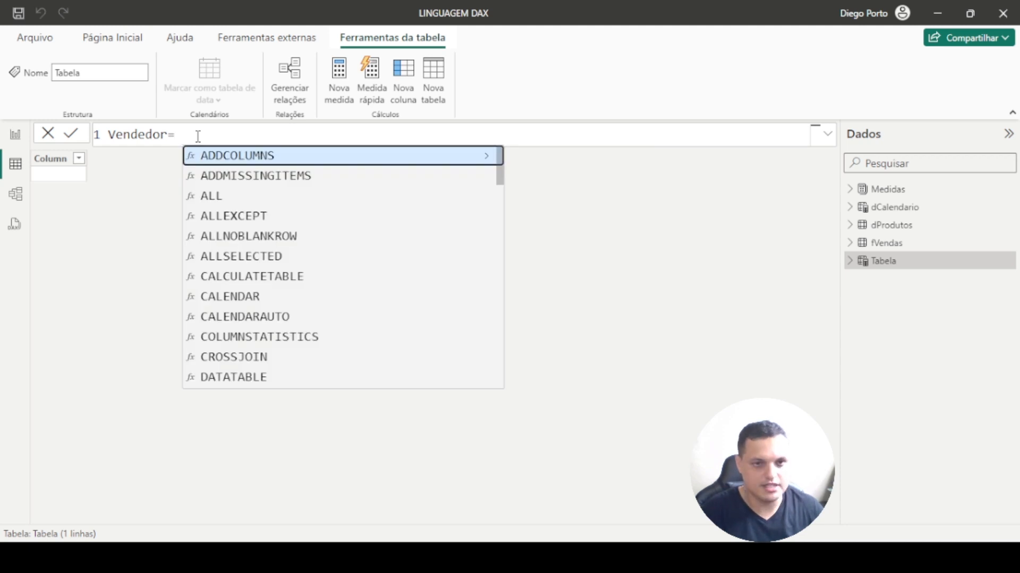
{"action": "type", "text": "al"}
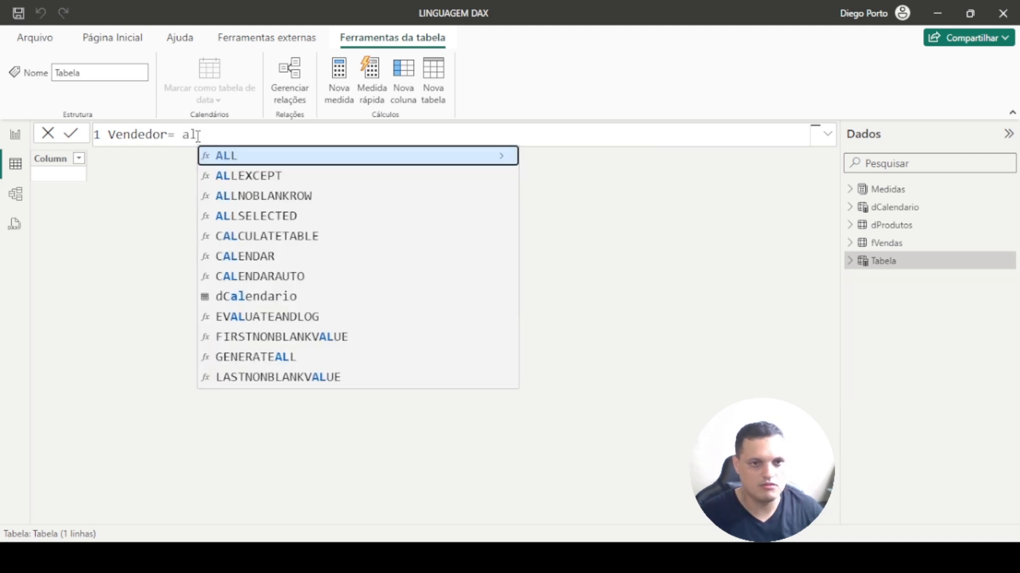
{"action": "key", "text": "Tab"}
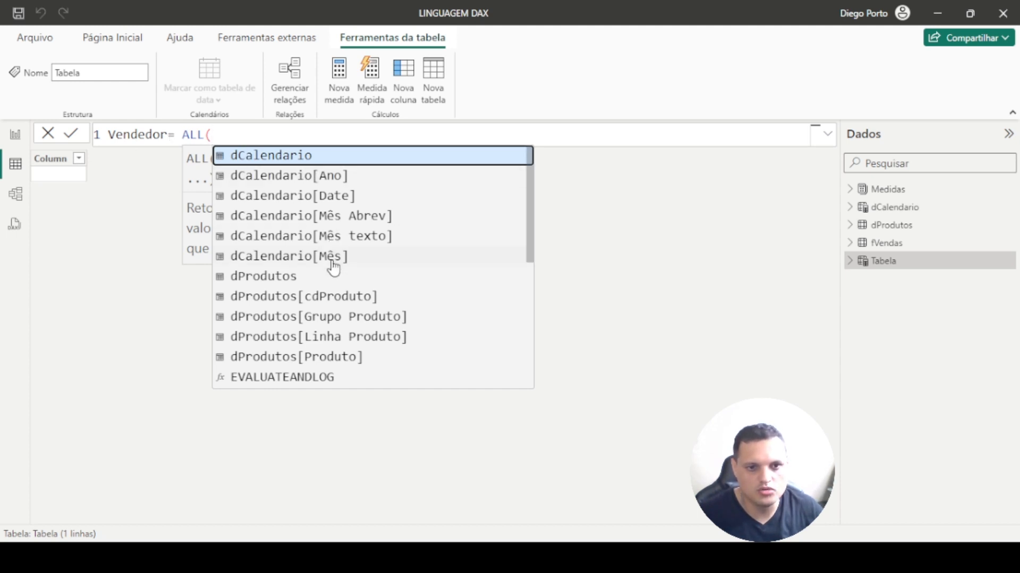
Complete the ALL expression with the column fVendas[Vendedor] and commit the Vendedor table formula.
{"action": "scroll", "coordinate": [330, 260], "scroll_direction": "down", "scroll_amount": 2}
{"action": "scroll", "coordinate": [317, 296], "scroll_direction": "down", "scroll_amount": 2}
{"action": "scroll", "coordinate": [317, 298], "scroll_direction": "down", "scroll_amount": 2}
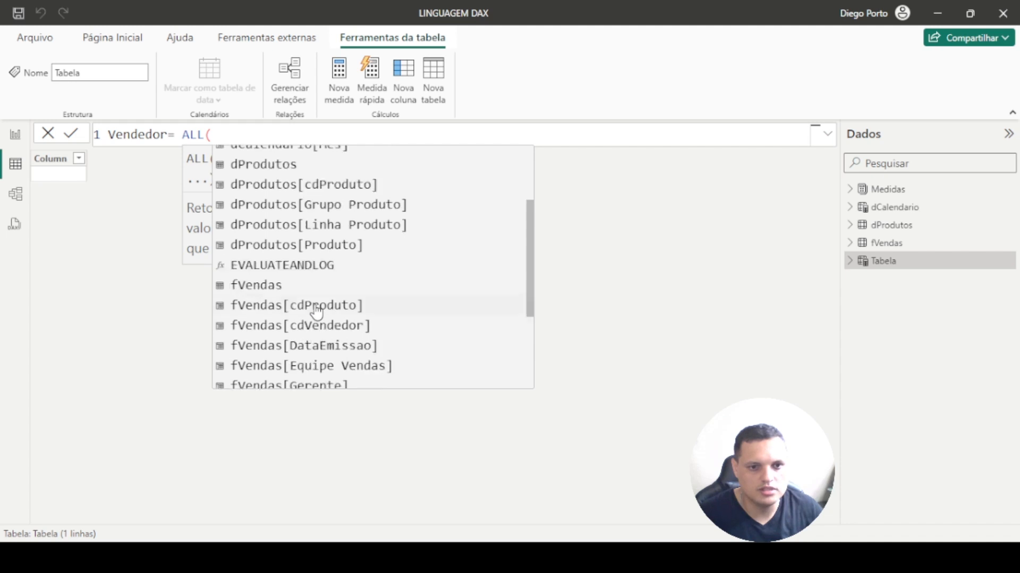
{"action": "scroll", "coordinate": [296, 319], "scroll_direction": "down", "scroll_amount": 2}
{"action": "scroll", "coordinate": [296, 300], "scroll_direction": "down", "scroll_amount": 2}
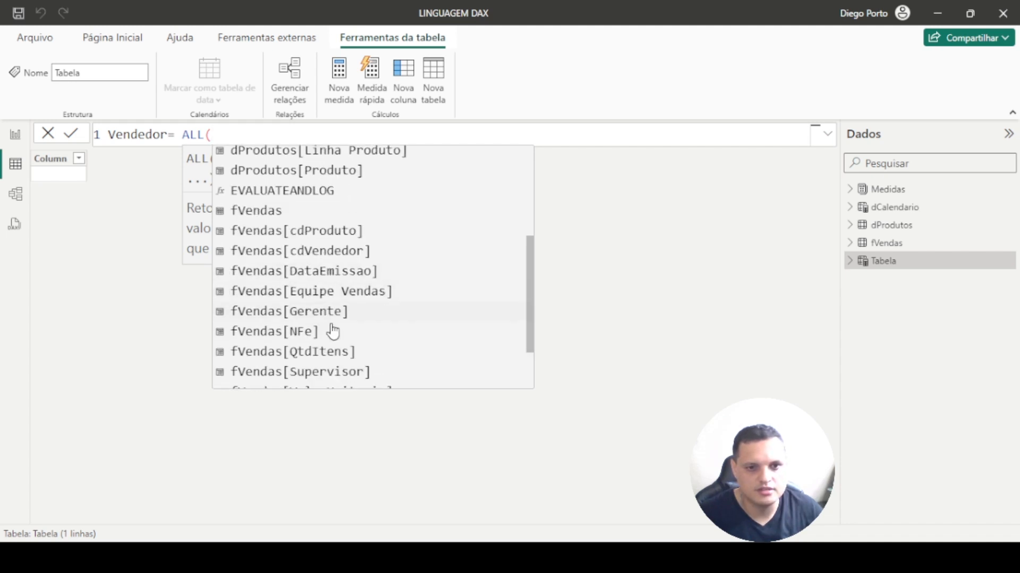
{"action": "scroll", "coordinate": [287, 313], "scroll_direction": "down", "scroll_amount": 2}
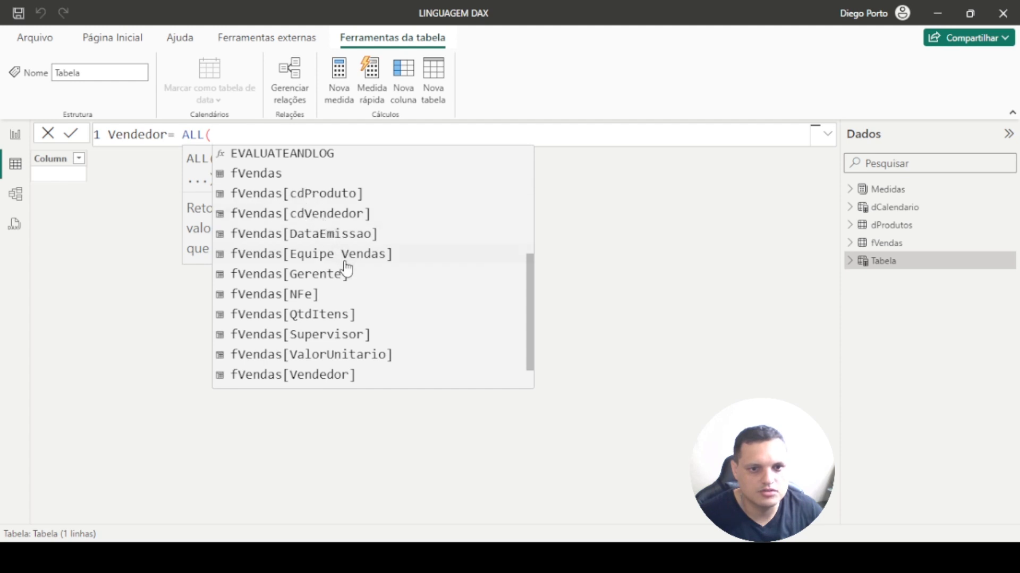
{"action": "scroll", "coordinate": [345, 278], "scroll_direction": "down", "scroll_amount": 2}
{"action": "left_click", "coordinate": [332, 340]}
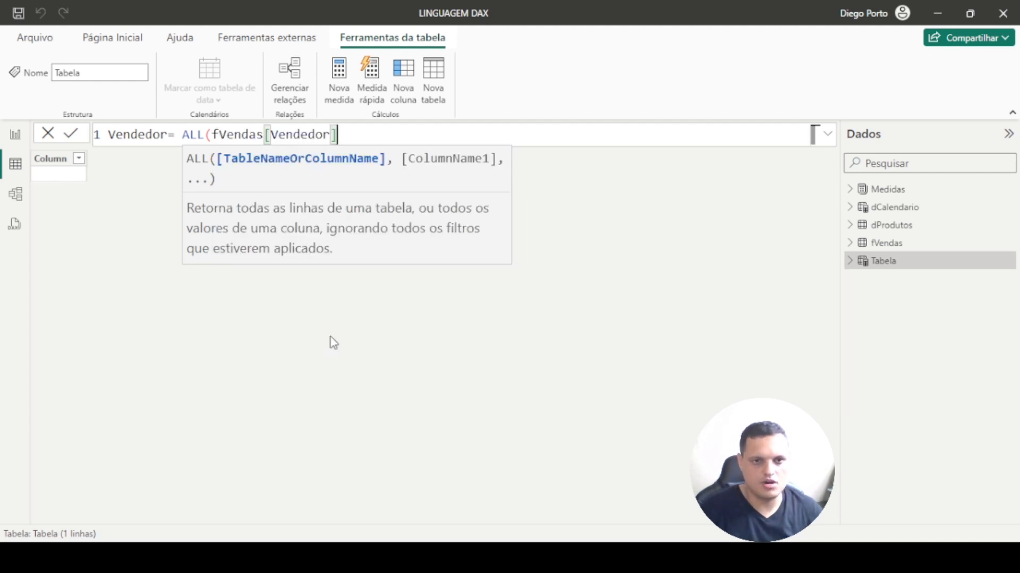
{"action": "type", "text": ")"}
{"action": "key", "text": "Return"}
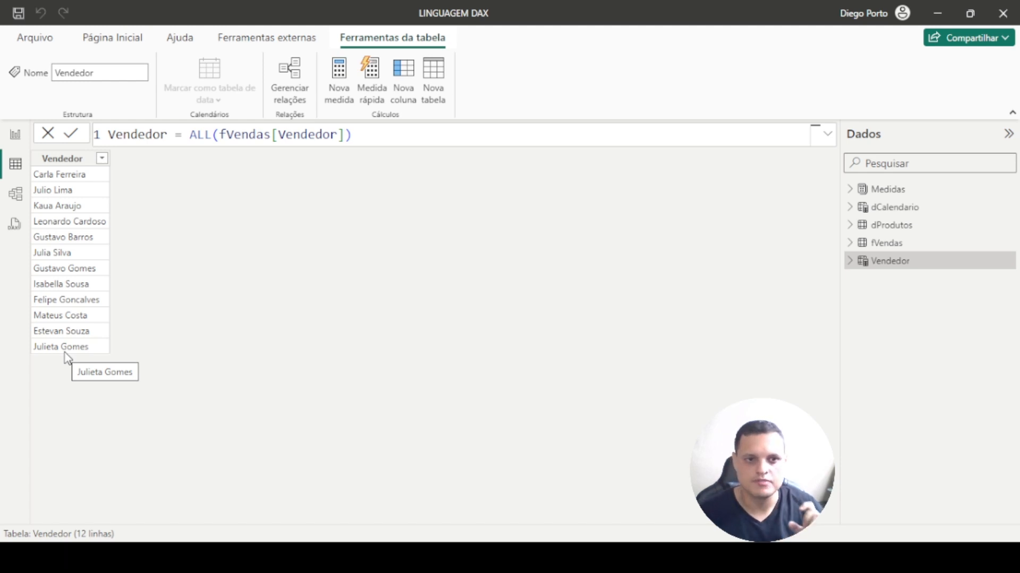
Clear the column argument and closing parenthesis of ALL in the Vendedor table formula, leaving only the function's opening.
{"action": "left_click", "coordinate": [348, 135]}
{"action": "key", "text": "BackSpace"}
{"action": "key", "text": "BackSpace"}
{"action": "key", "text": "BackSpace"}
{"action": "key", "text": "BackSpace"}
{"action": "key", "text": "BackSpace"}
{"action": "key", "text": "BackSpace"}
{"action": "key", "text": "BackSpace"}
{"action": "key", "text": "BackSpace"}
{"action": "key", "text": "BackSpace"}
{"action": "key", "text": "BackSpace"}
{"action": "key", "text": "BackSpace"}
{"action": "key", "text": "BackSpace"}
{"action": "key", "text": "BackSpace"}
{"action": "key", "text": "BackSpace"}
{"action": "key", "text": "BackSpace"}
{"action": "key", "text": "BackSpace"}
{"action": "key", "text": "BackSpace"}
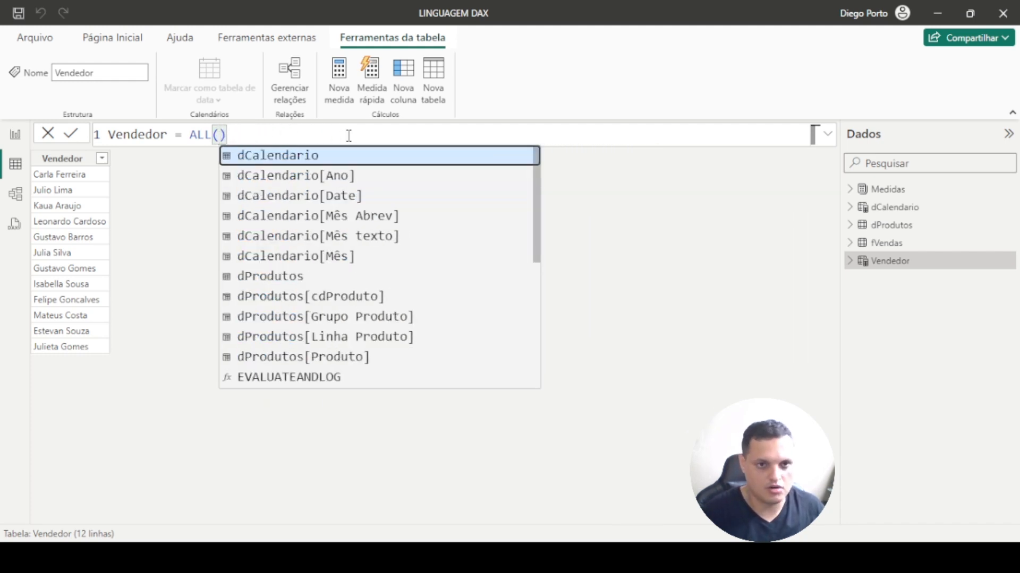
{"action": "type", "text": "ve"}
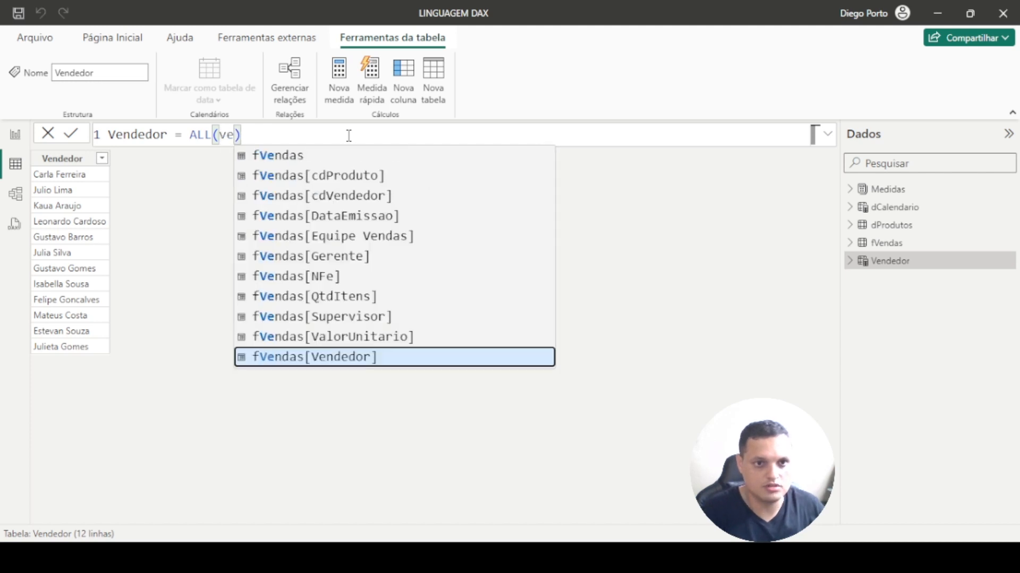
{"action": "key", "text": "BackSpace"}
{"action": "key", "text": "BackSpace"}
{"action": "key", "text": "BackSpace"}
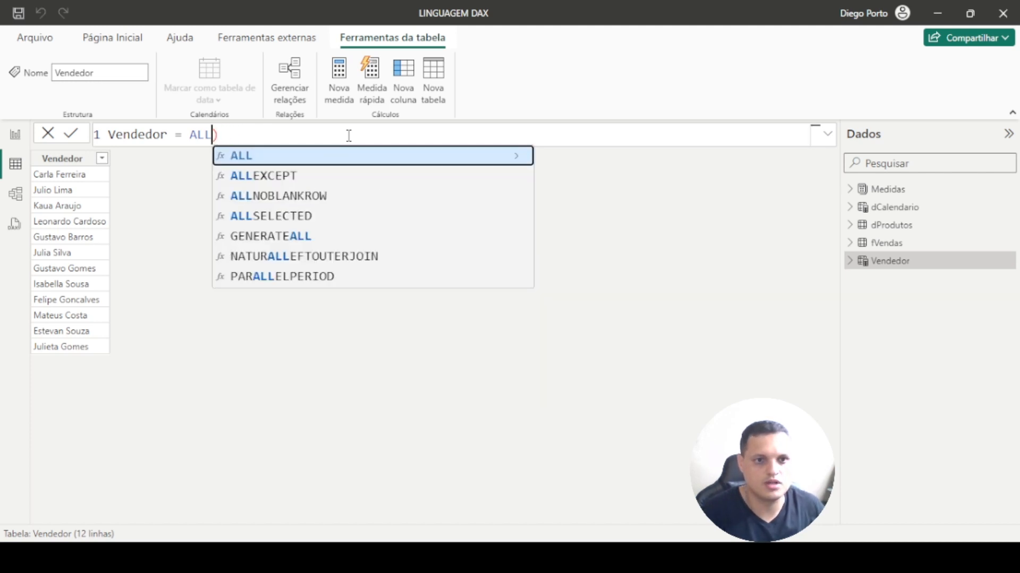
{"action": "key", "text": "Delete"}
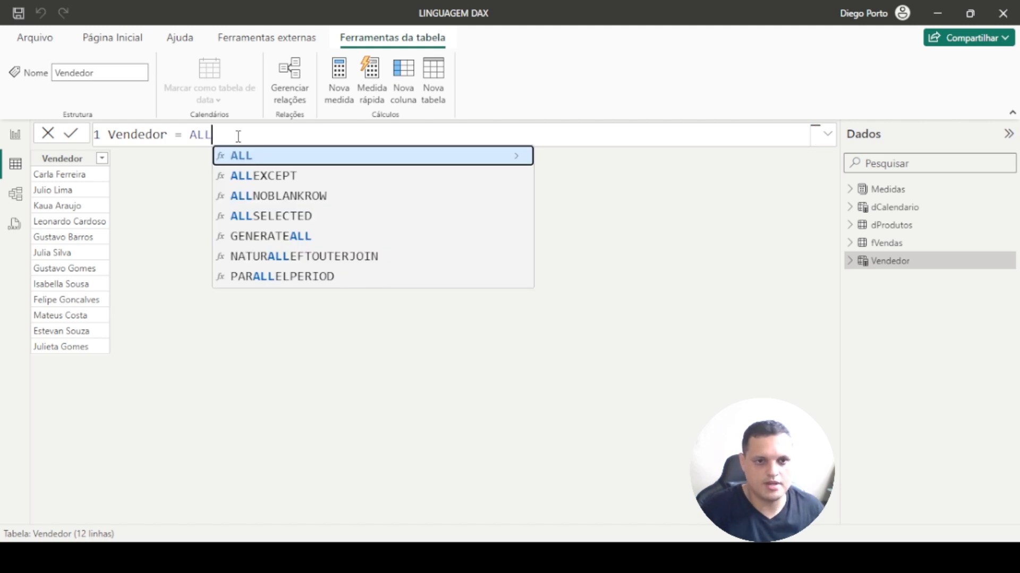
{"action": "type", "text": "("}
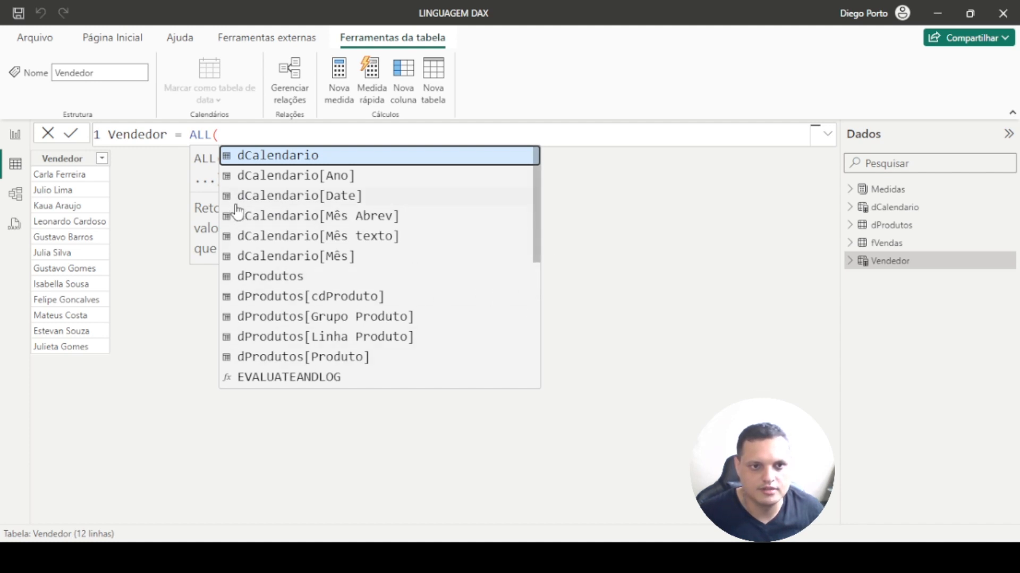
Read the ALL function's syntax help, covering its arguments, what it returns and how it treats filters.
{"action": "left_click_drag", "start_coordinate": [203, 182], "coordinate": [271, 232]}
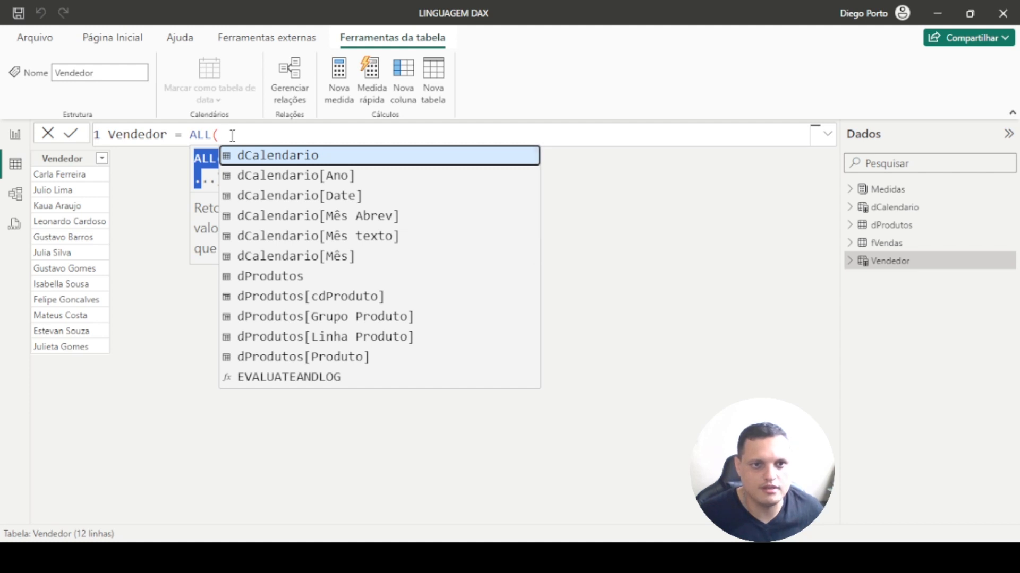
{"action": "scroll", "coordinate": [232, 136], "scroll_direction": "up", "scroll_amount": 1, "text": "ctrl"}
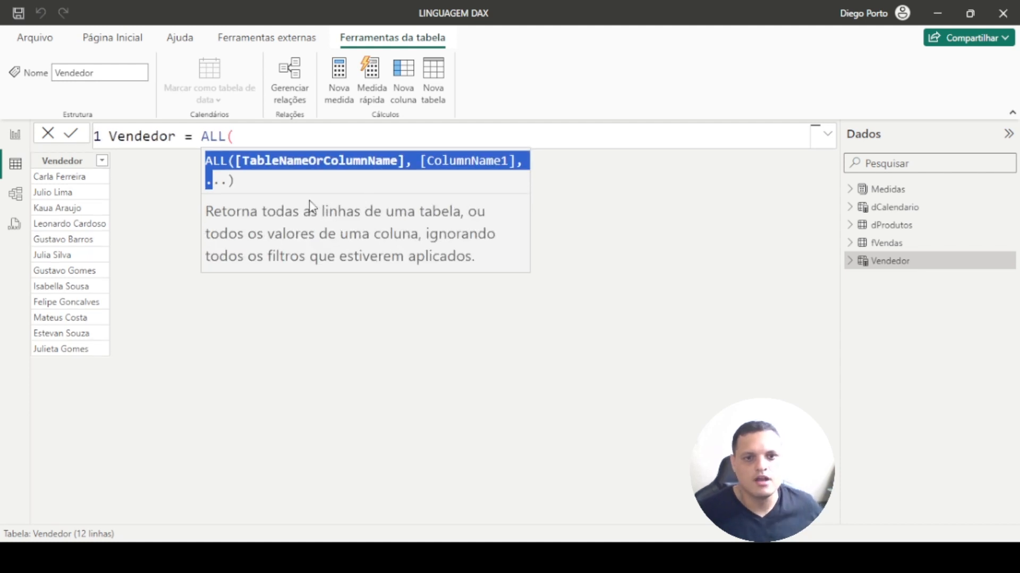
{"action": "left_click", "coordinate": [302, 182]}
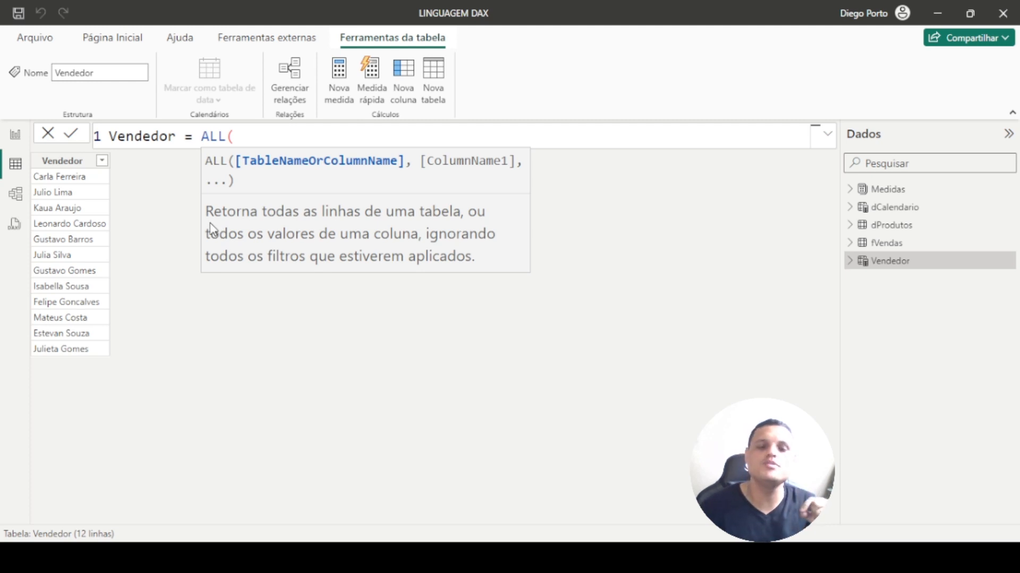
{"action": "left_click_drag", "start_coordinate": [214, 212], "coordinate": [461, 218]}
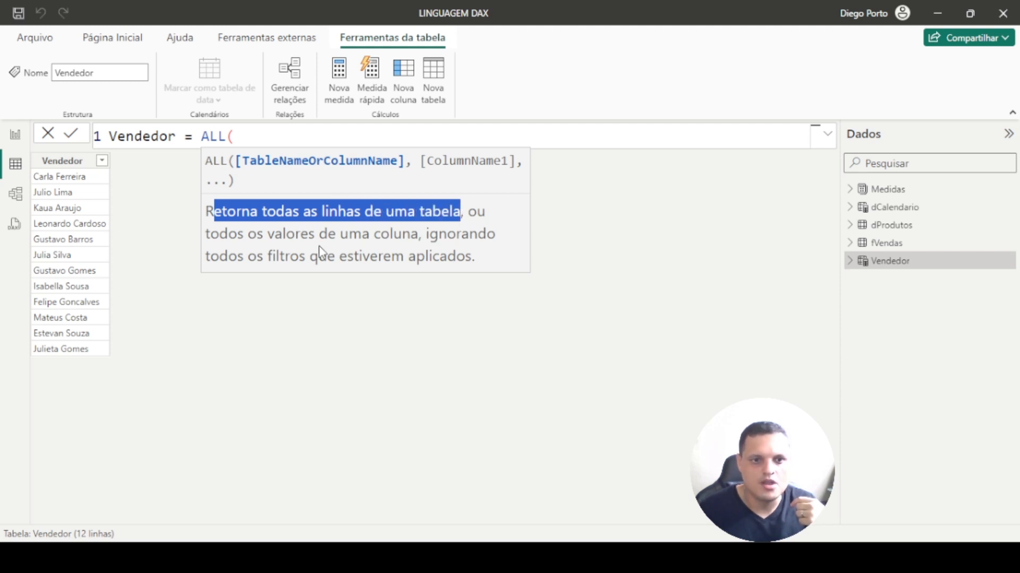
{"action": "left_click_drag", "start_coordinate": [211, 236], "coordinate": [425, 245]}
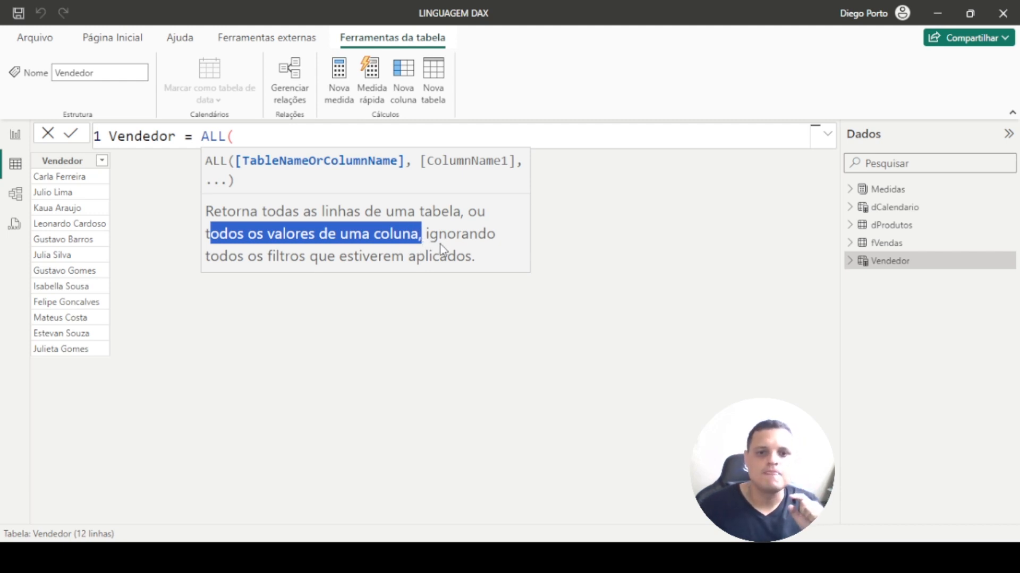
{"action": "left_click_drag", "start_coordinate": [426, 236], "coordinate": [499, 239]}
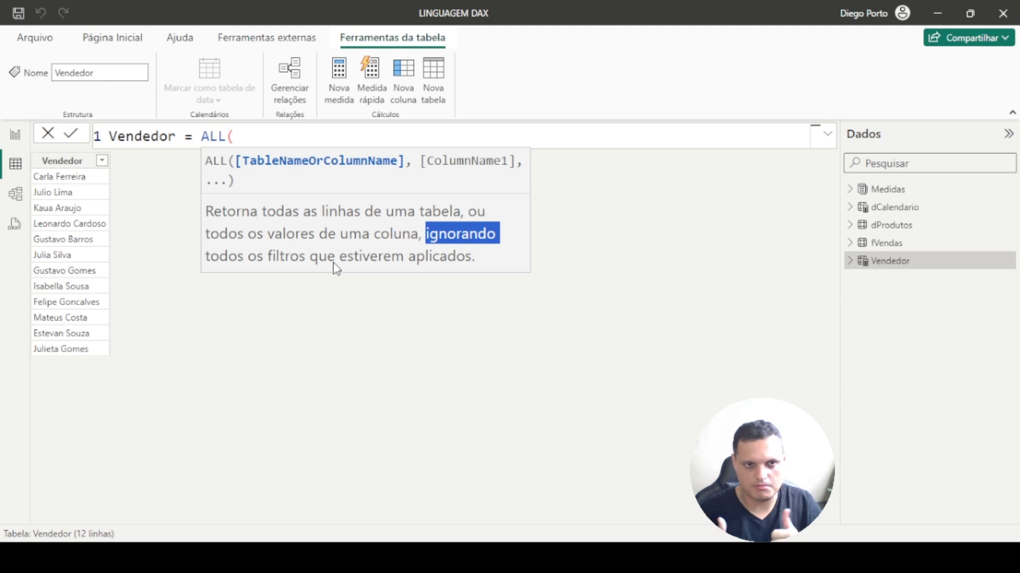
Complete the Vendedor formula as ALL(fVendas[Vendedor]) and switch to the report view.
{"action": "left_click", "coordinate": [239, 134]}
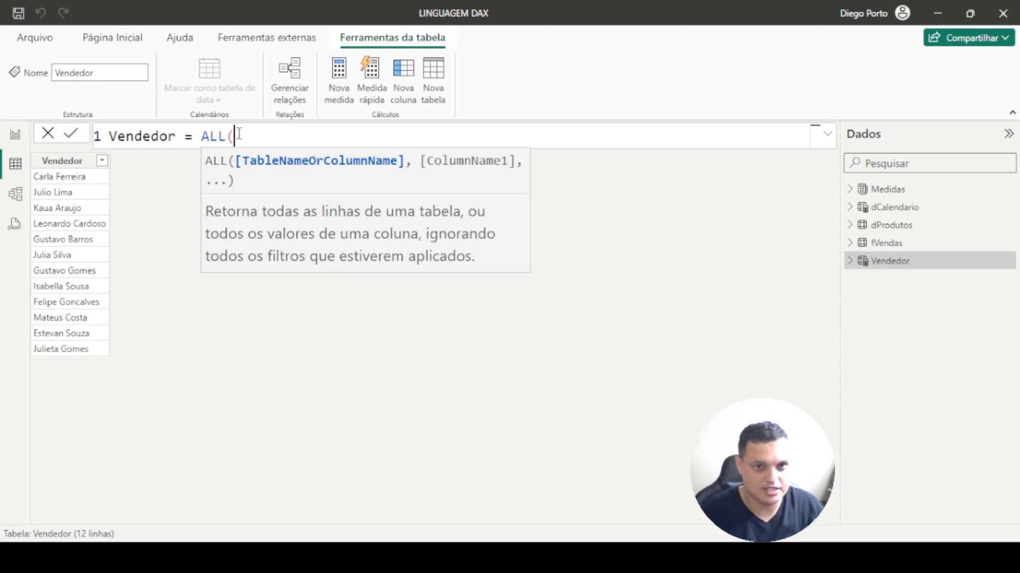
{"action": "type", "text": "vende"}
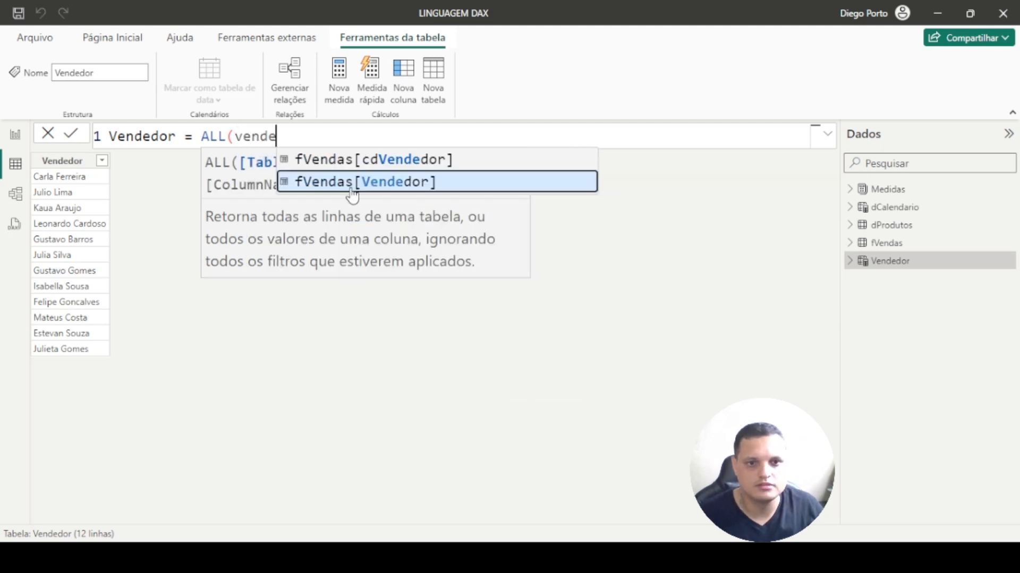
{"action": "left_click", "coordinate": [351, 190]}
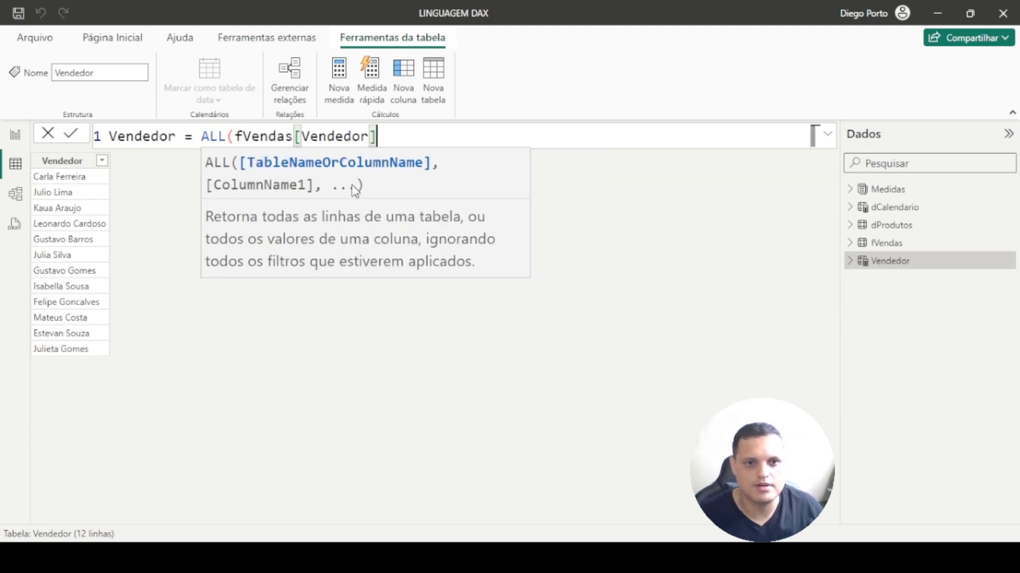
{"action": "type", "text": ")"}
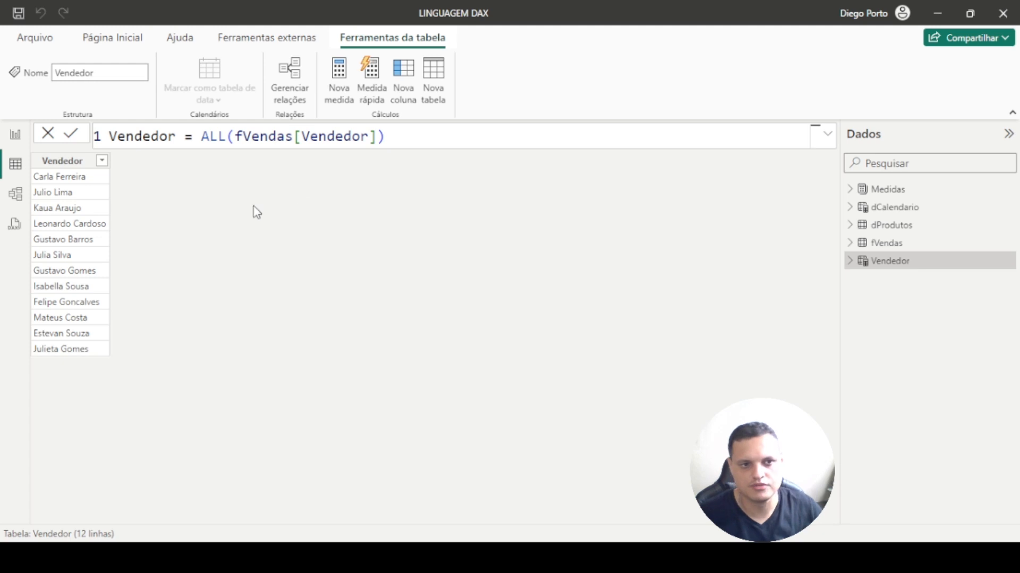
{"action": "left_click", "coordinate": [16, 139]}
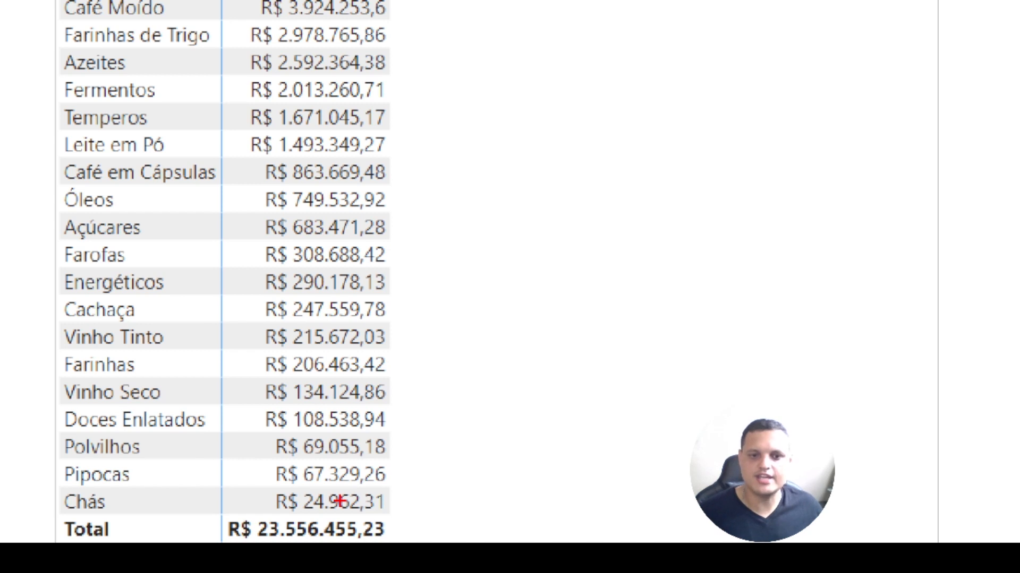
{"action": "left_click_drag", "start_coordinate": [273, 433], "coordinate": [370, 433]}
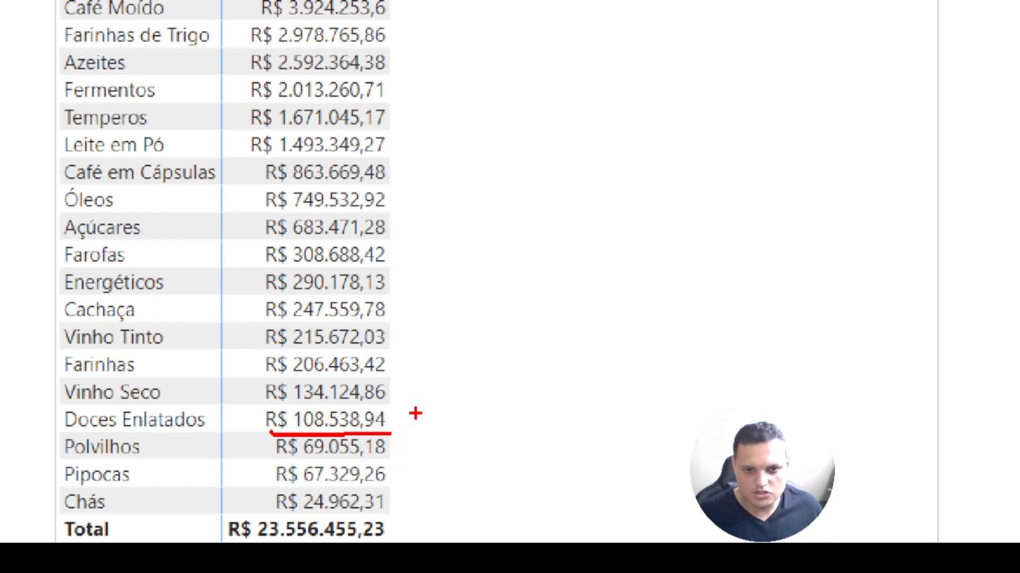
{"action": "left_click_drag", "start_coordinate": [415, 414], "coordinate": [415, 424]}
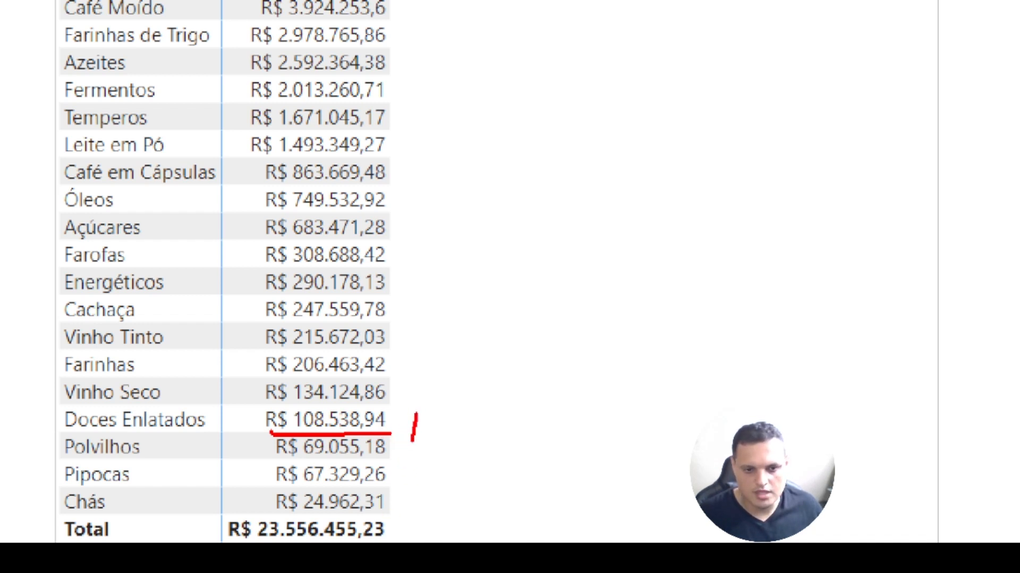
{"action": "left_click_drag", "start_coordinate": [224, 518], "coordinate": [229, 542]}
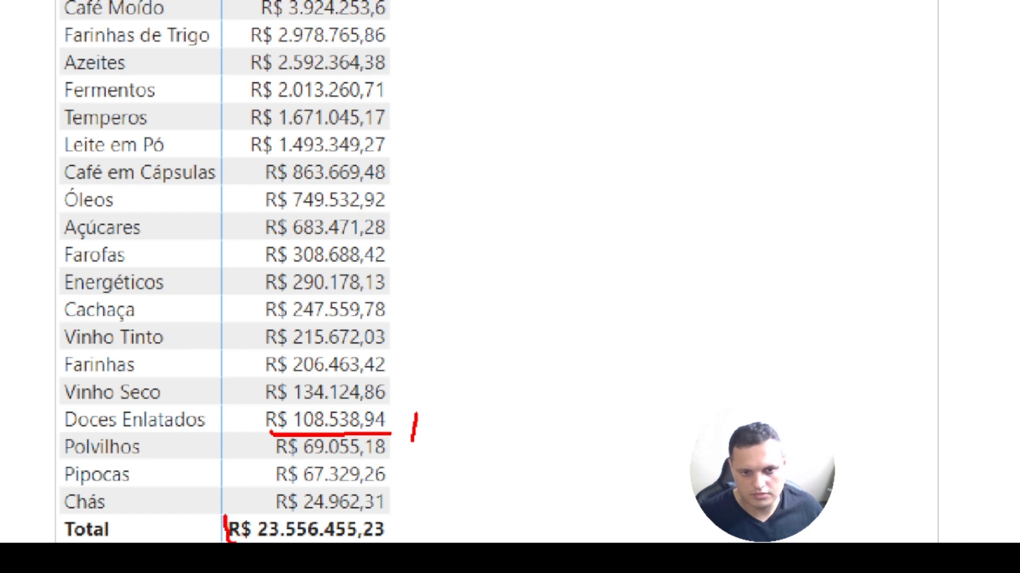
{"action": "mouse_move", "coordinate": [404, 541]}
{"action": "left_mouse_down"}
{"action": "mouse_move", "coordinate": [374, 511]}
{"action": "mouse_move", "coordinate": [233, 514]}
{"action": "left_mouse_up"}
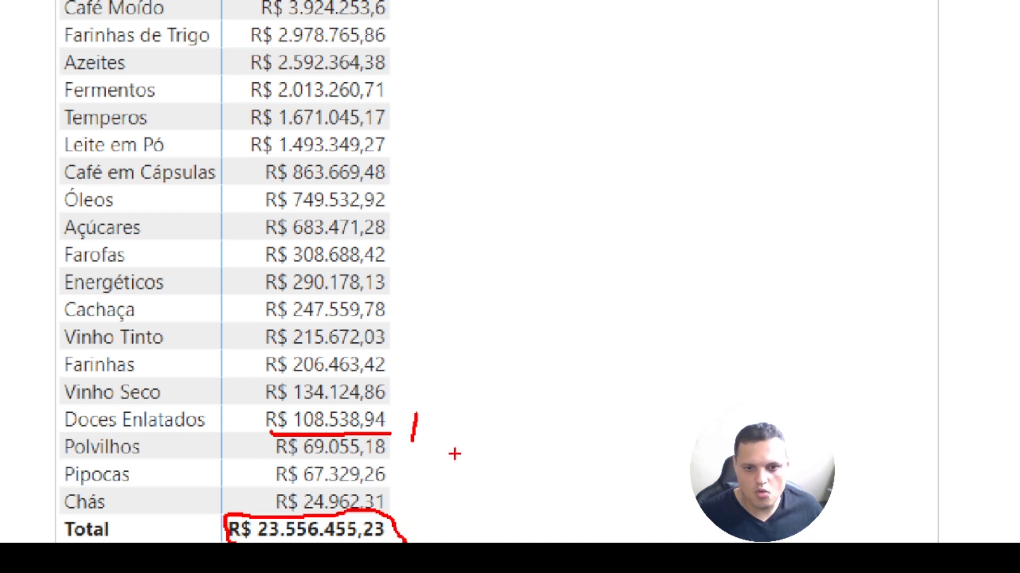
{"action": "mouse_move", "coordinate": [453, 453]}
{"action": "left_mouse_down"}
{"action": "mouse_move", "coordinate": [454, 425]}
{"action": "mouse_move", "coordinate": [473, 422]}
{"action": "mouse_move", "coordinate": [460, 439]}
{"action": "mouse_move", "coordinate": [507, 449]}
{"action": "mouse_move", "coordinate": [504, 432]}
{"action": "mouse_move", "coordinate": [486, 437]}
{"action": "left_mouse_up"}
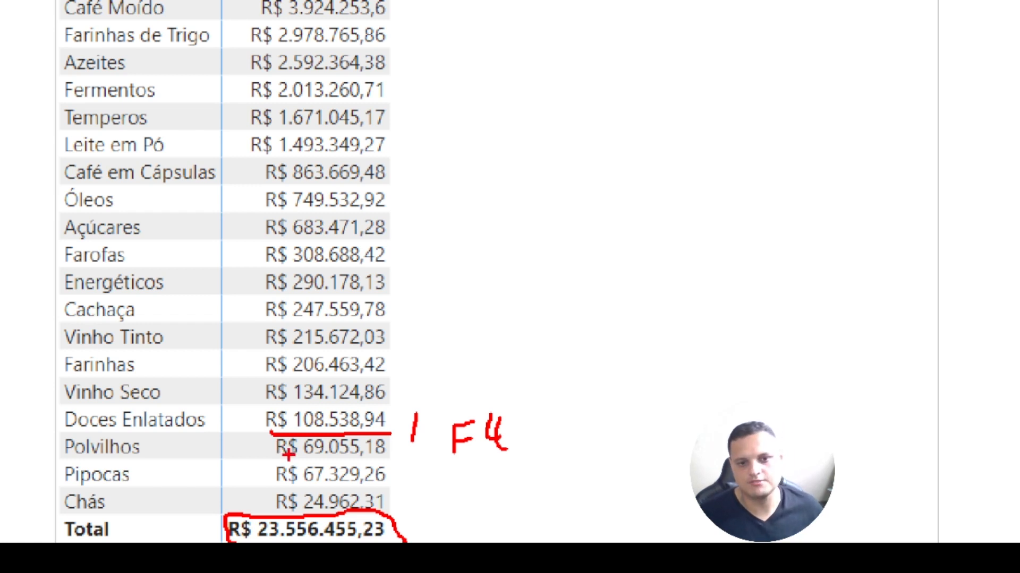
{"action": "mouse_move", "coordinate": [287, 449]}
{"action": "left_mouse_down"}
{"action": "mouse_move", "coordinate": [403, 472]}
{"action": "mouse_move", "coordinate": [403, 519]}
{"action": "left_mouse_up"}
{"action": "mouse_move", "coordinate": [277, 478]}
{"action": "left_mouse_down"}
{"action": "mouse_move", "coordinate": [411, 504]}
{"action": "mouse_move", "coordinate": [414, 524]}
{"action": "left_mouse_up"}
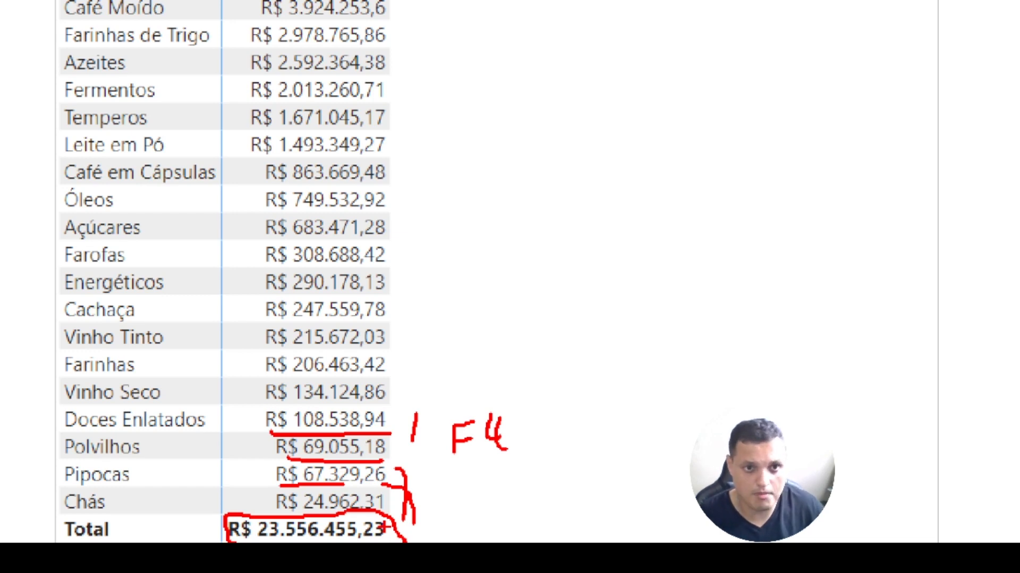
{"action": "key", "text": "Escape"}
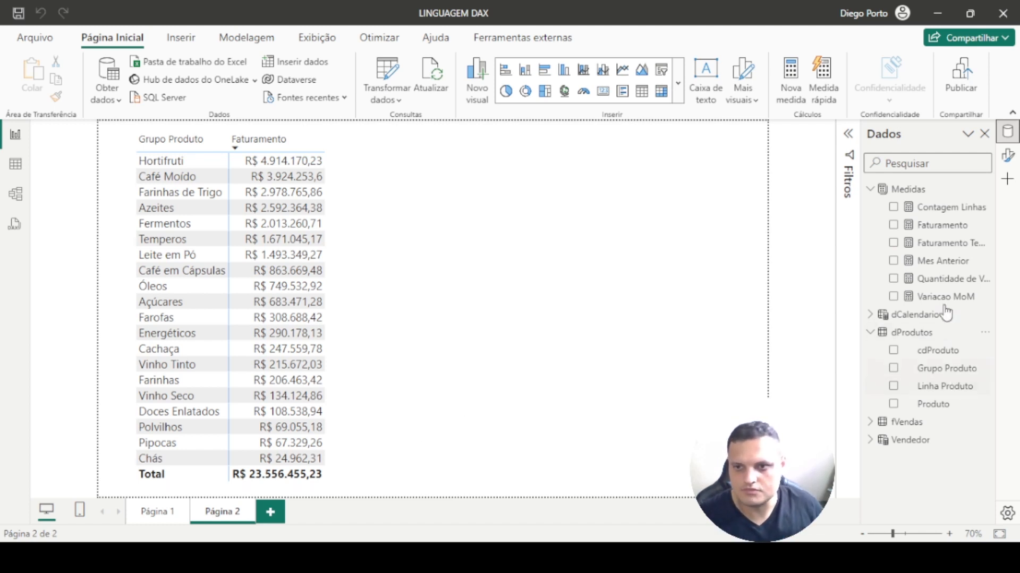
Create a new measure in the Medidas table and name it ALL.
{"action": "left_click", "coordinate": [986, 190]}
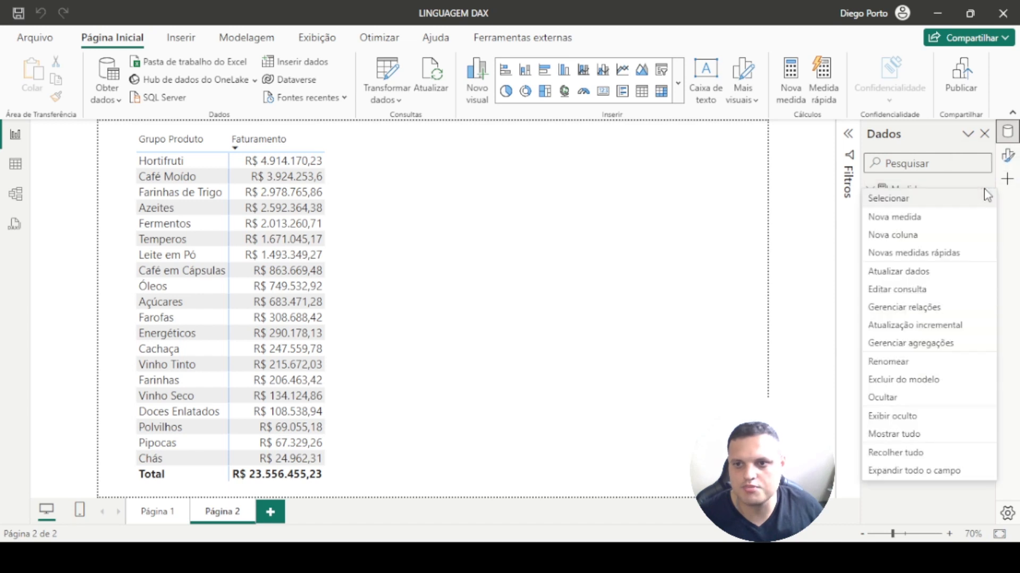
{"action": "key", "text": "Escape"}
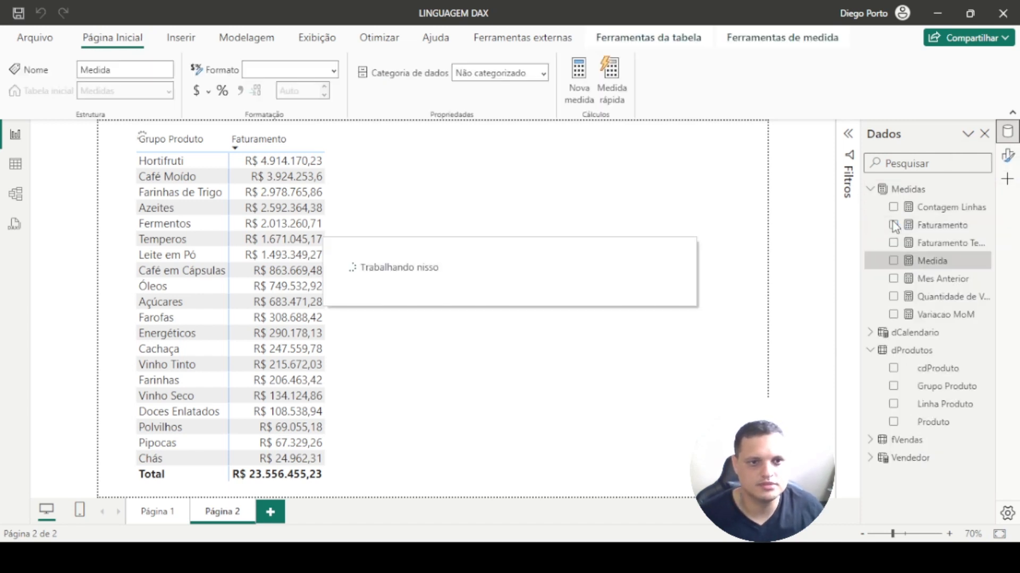
{"action": "type", "text": "All"}
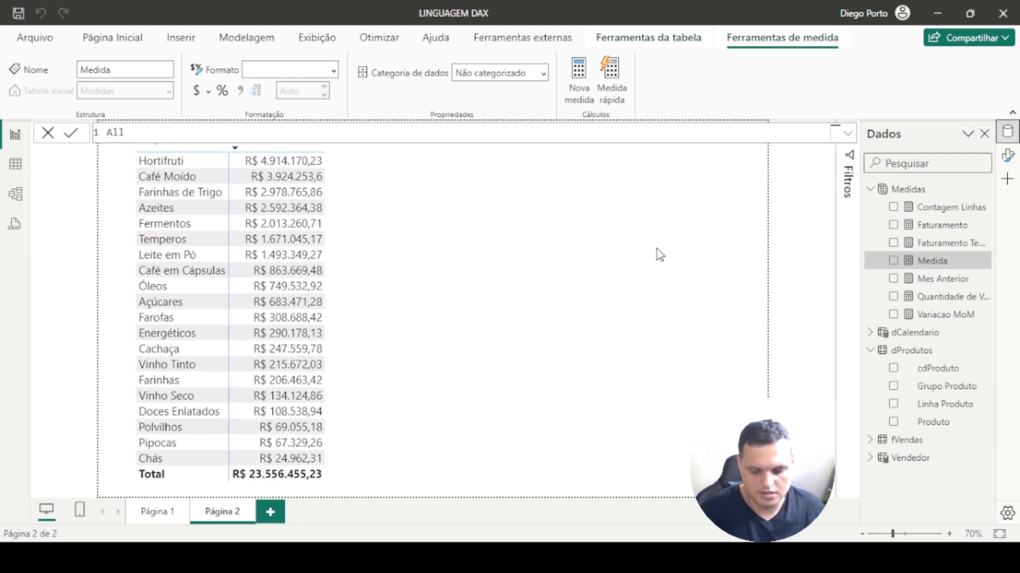
{"action": "key", "text": "BackSpace"}
{"action": "key", "text": "BackSpace"}
{"action": "key", "text": "BackSpace"}
{"action": "type", "text": "A"}
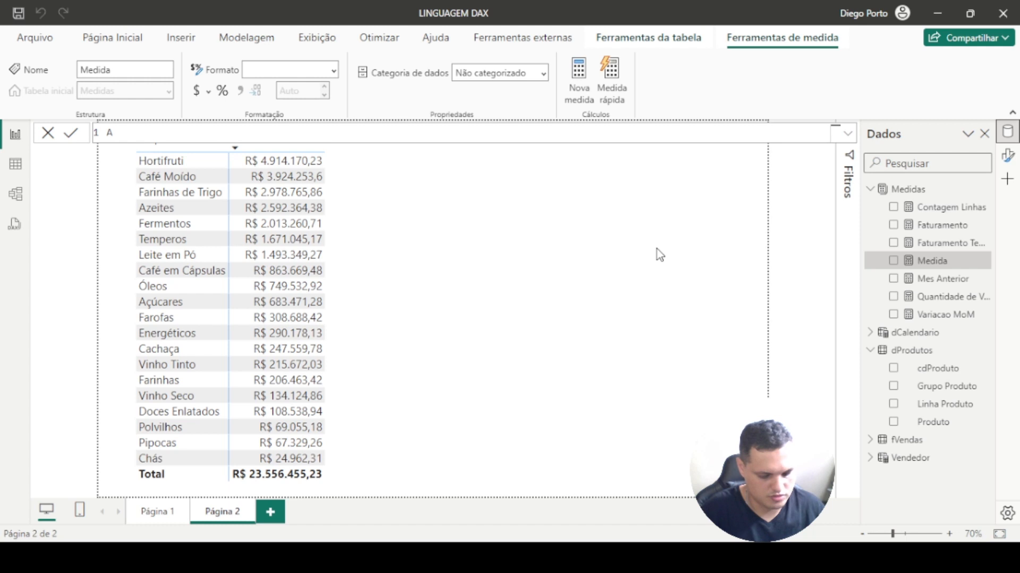
{"action": "type", "text": "LL="}
{"action": "key", "text": "shift+Return"}
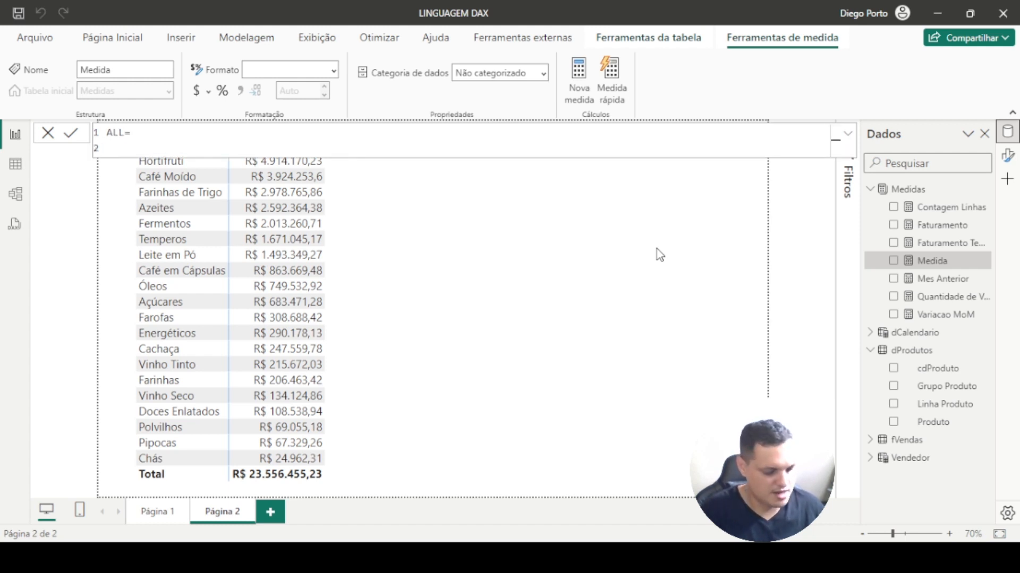
Begin the ALL measure's formula with CALCULATE, using the [Faturamento] measure as its expression.
{"action": "type", "text": "CALCULATE("}
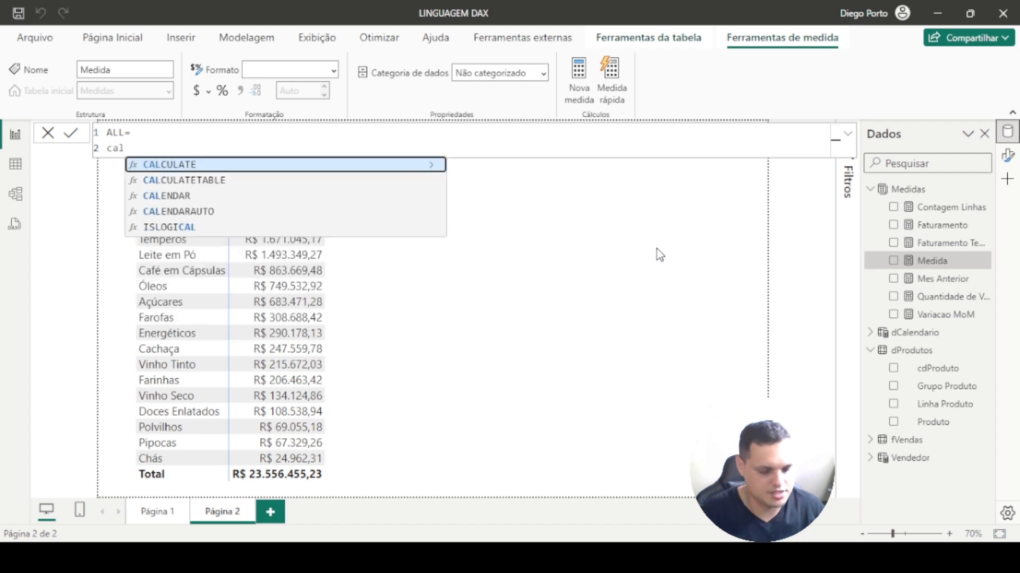
{"action": "key", "text": "shift+Return"}
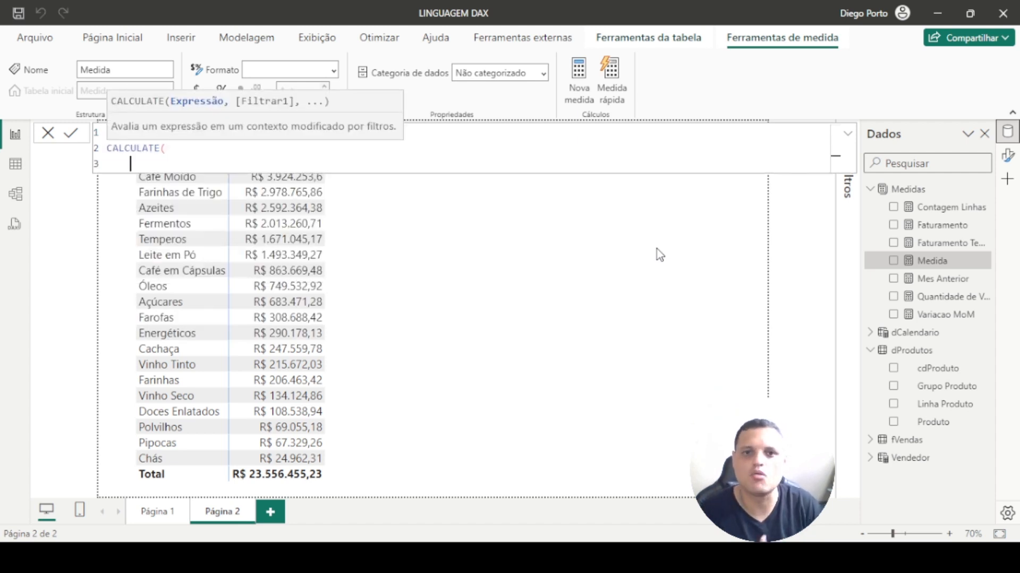
{"action": "type", "text": "fa"}
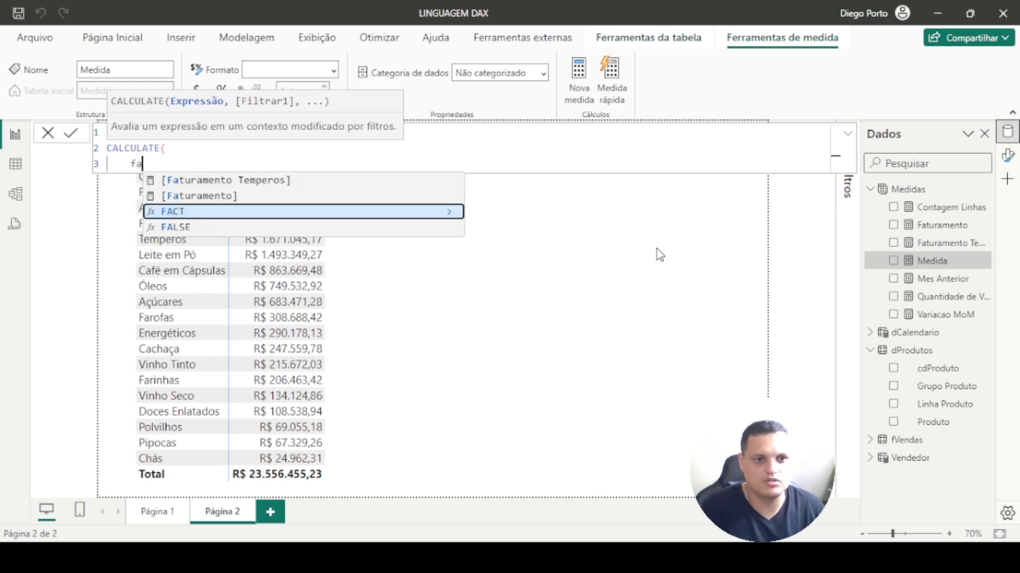
{"action": "key", "text": "Up"}
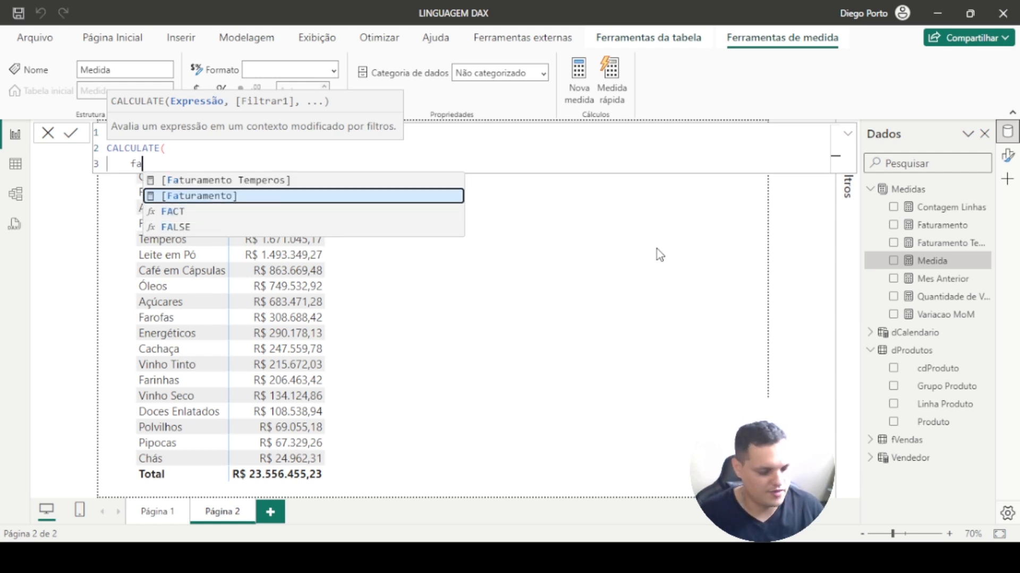
{"action": "key", "text": "Tab"}
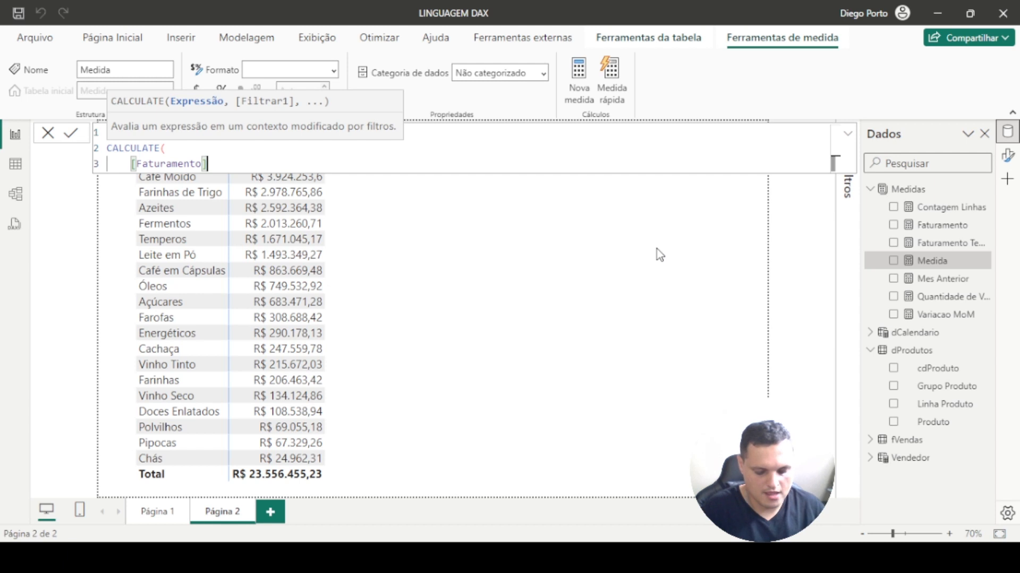
{"action": "type", "text": ","}
{"action": "key", "text": "shift+Return"}
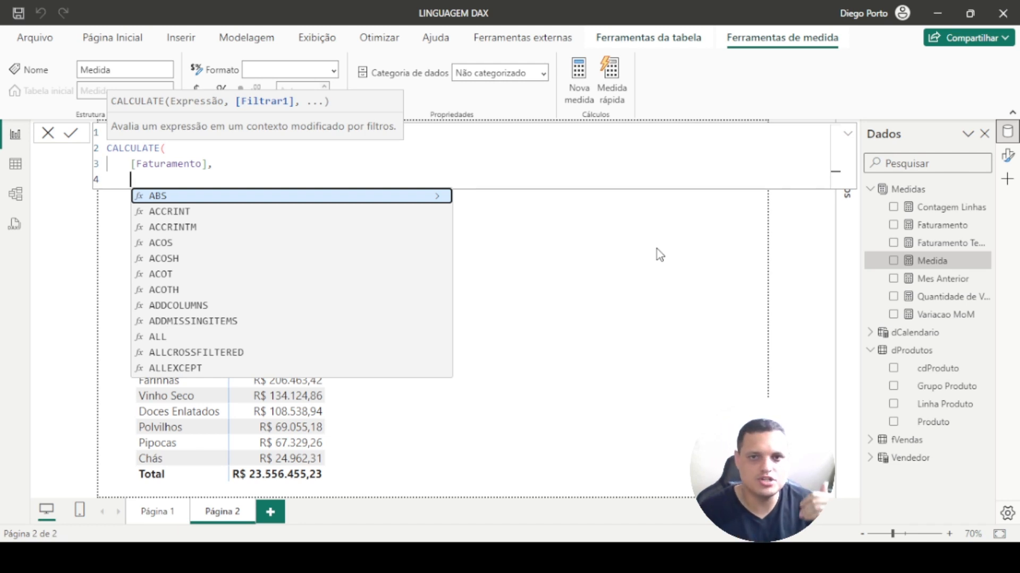
Add ALL(dProdutos) as the CALCULATE filter and close the formula's parenthesis on its own line.
{"action": "type", "text": "all"}
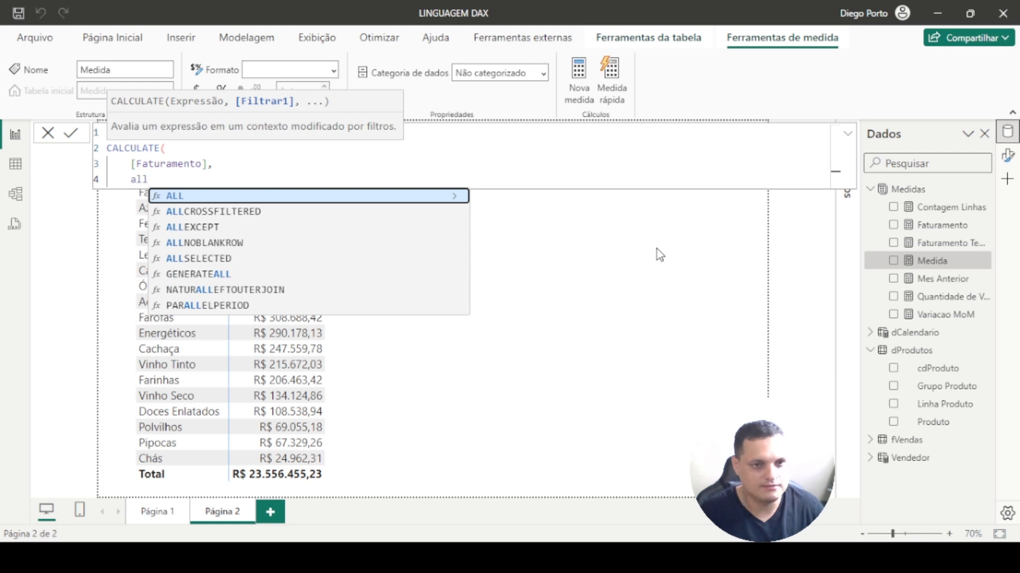
{"action": "key", "text": "Tab"}
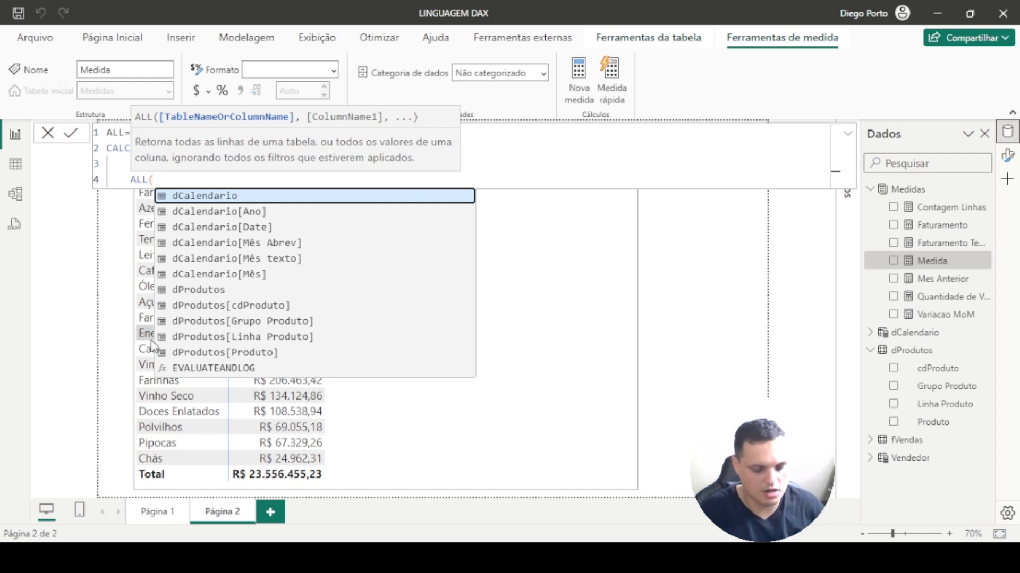
{"action": "type", "text": "dpr"}
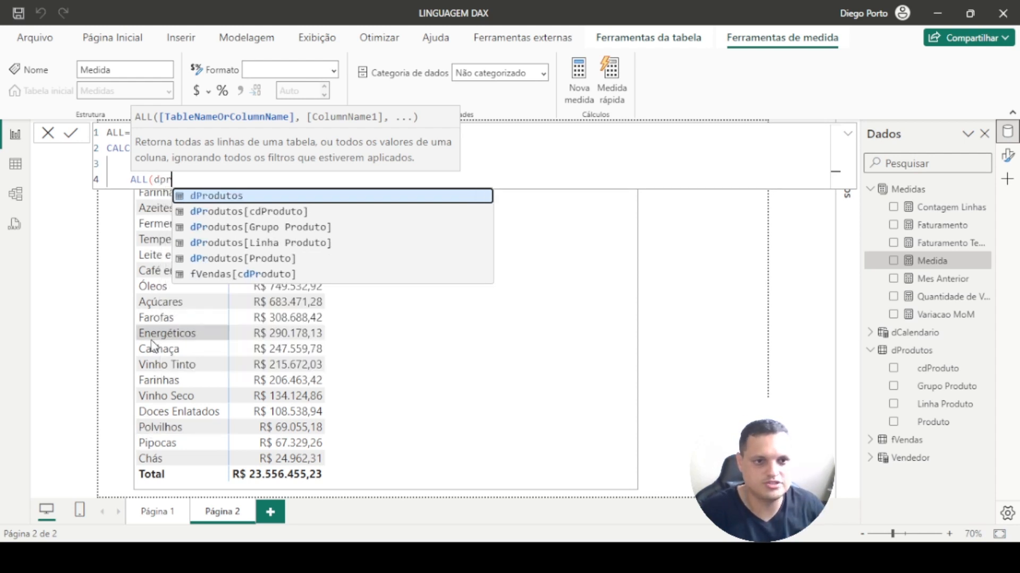
{"action": "left_click", "coordinate": [214, 199]}
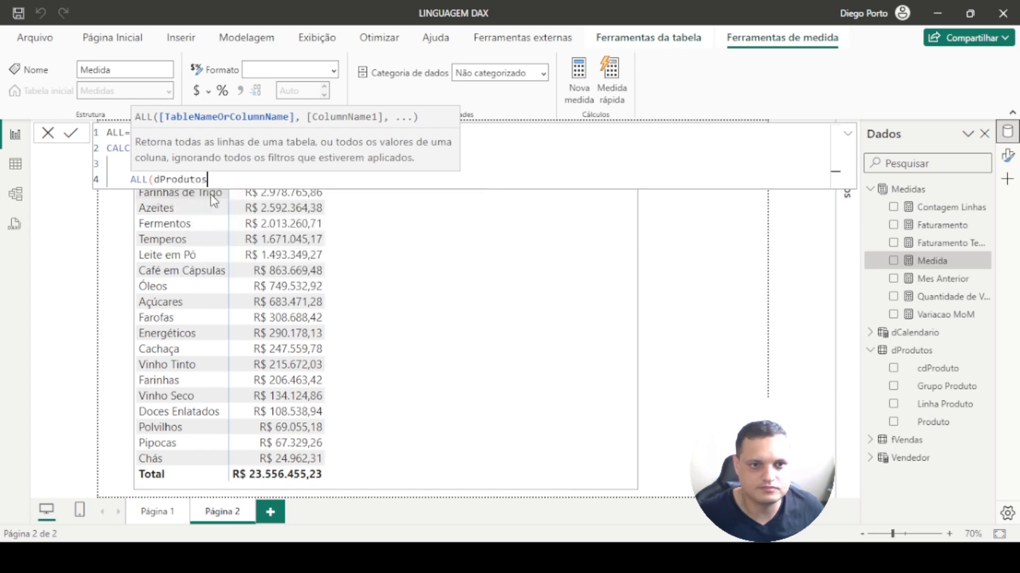
{"action": "type", "text": ")"}
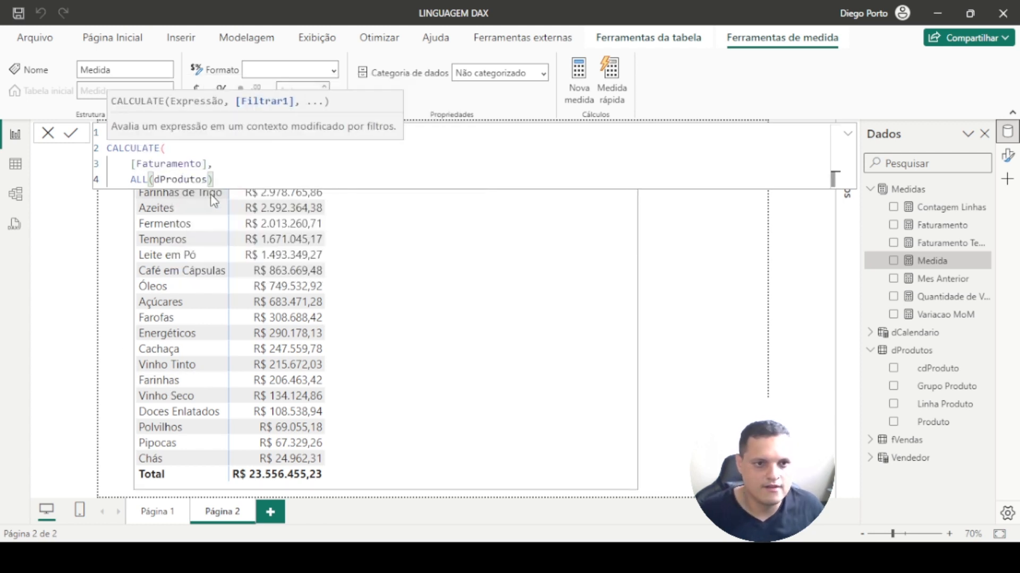
{"action": "key", "text": "shift+Return"}
{"action": "key", "text": "BackSpace"}
{"action": "type", "text": ")"}
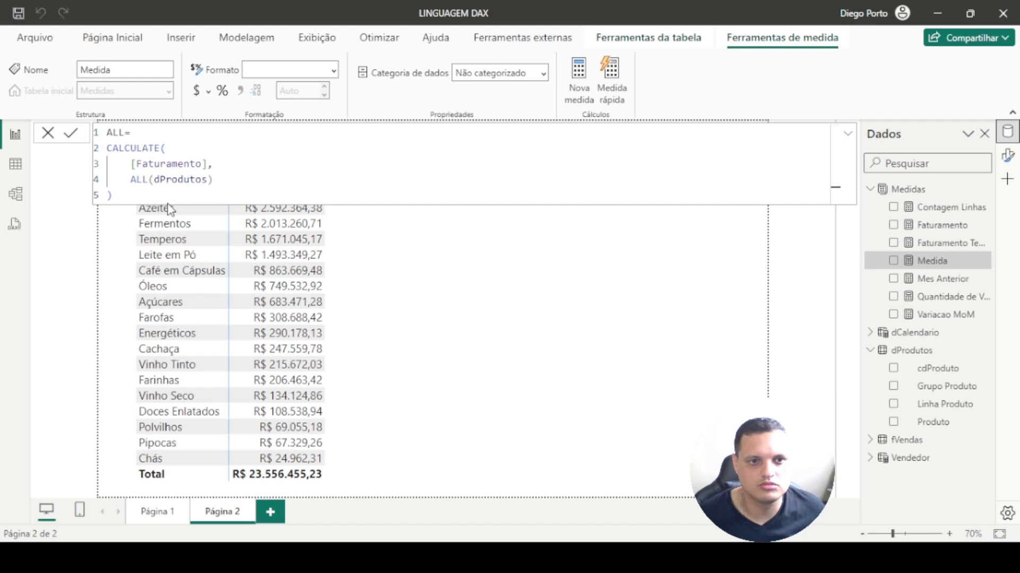
Commit the ALL measure and add it as a value column to the Grupo Produto revenue matrix.
{"action": "key", "text": "Return"}
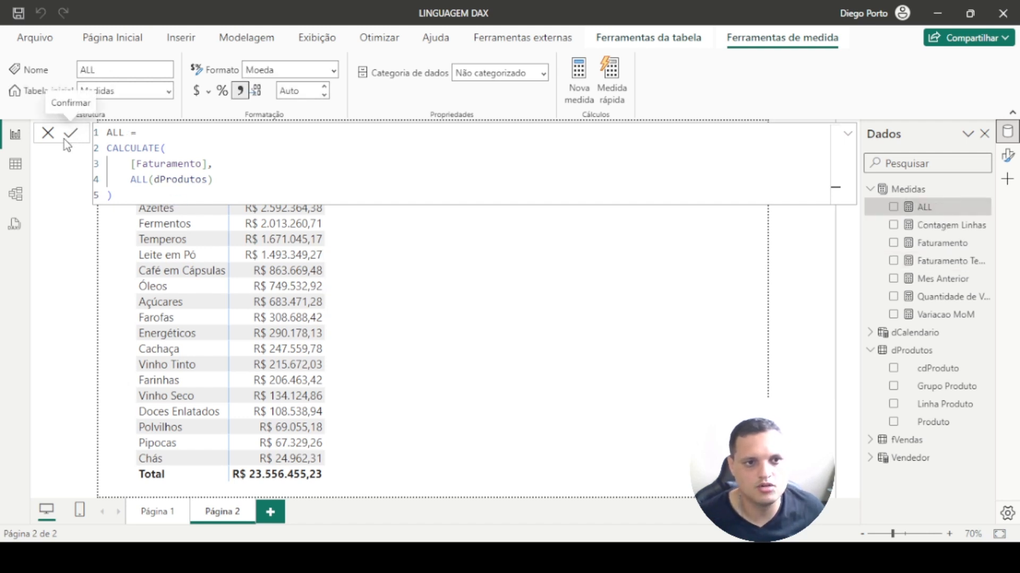
{"action": "left_click", "coordinate": [49, 137]}
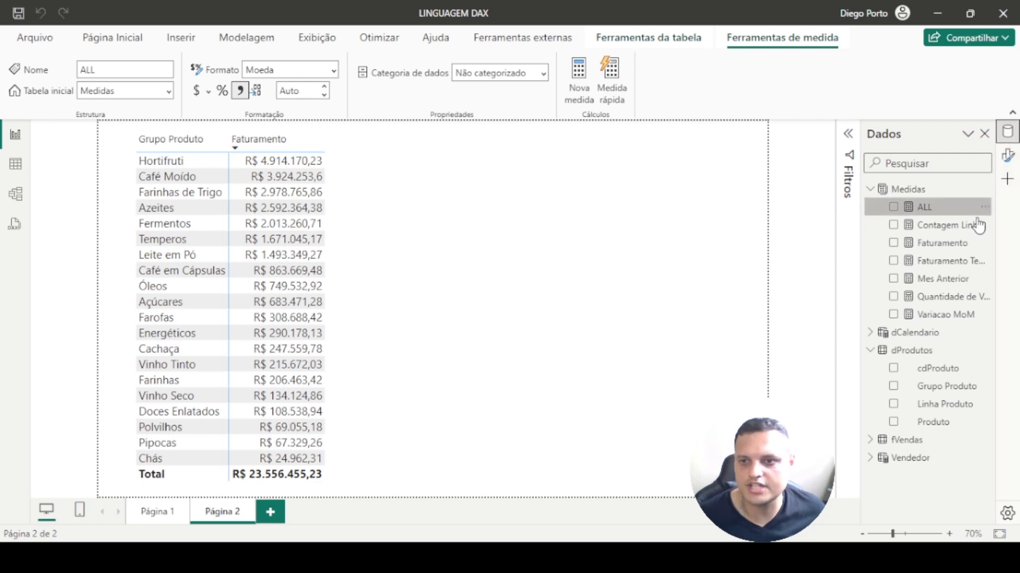
{"action": "left_click_drag", "start_coordinate": [947, 215], "coordinate": [404, 161]}
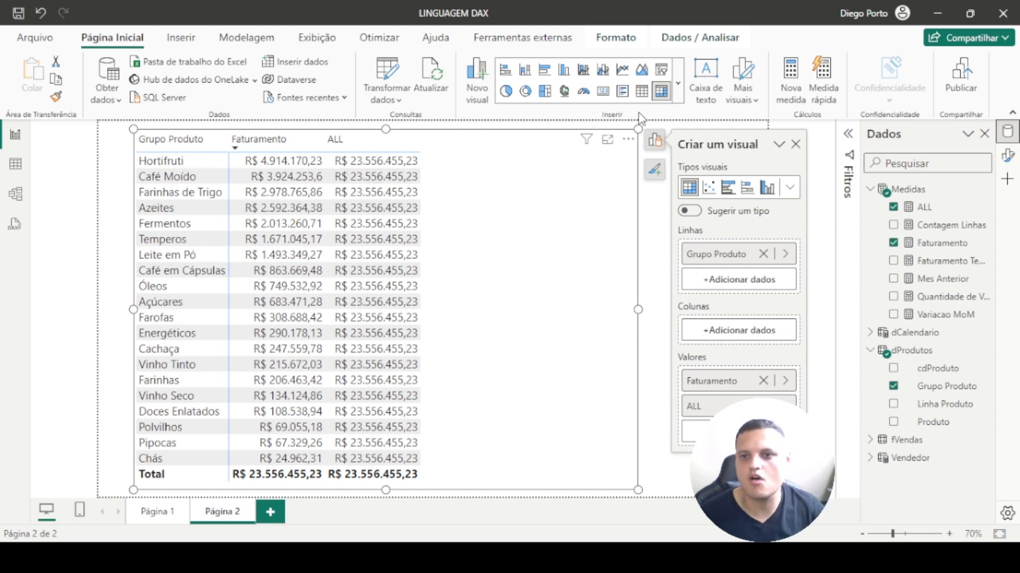
Create another measure in the Medidas table and name it Analise Vertical.
{"action": "left_click", "coordinate": [985, 191]}
{"action": "left_click", "coordinate": [901, 226]}
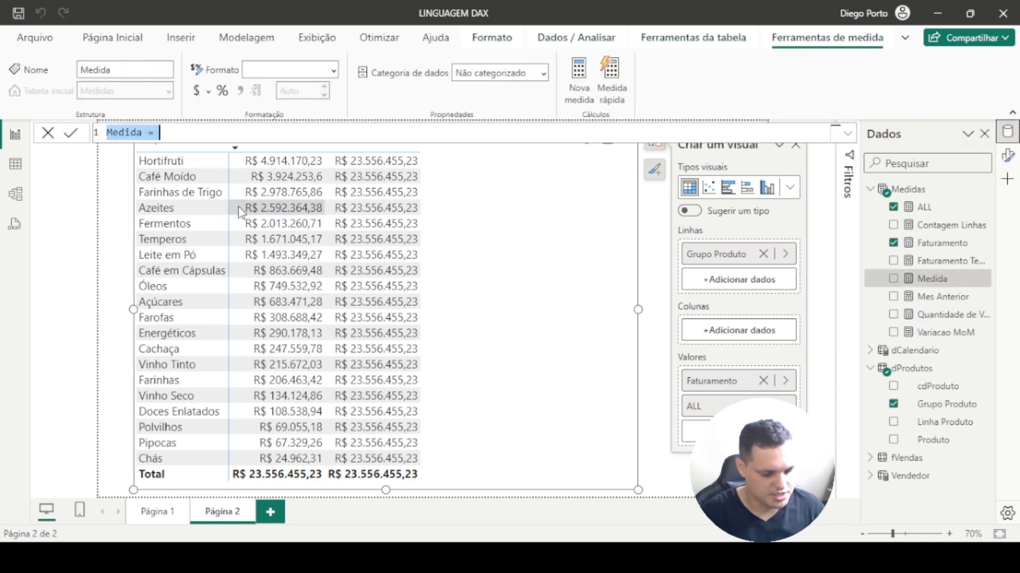
{"action": "type", "text": "A"}
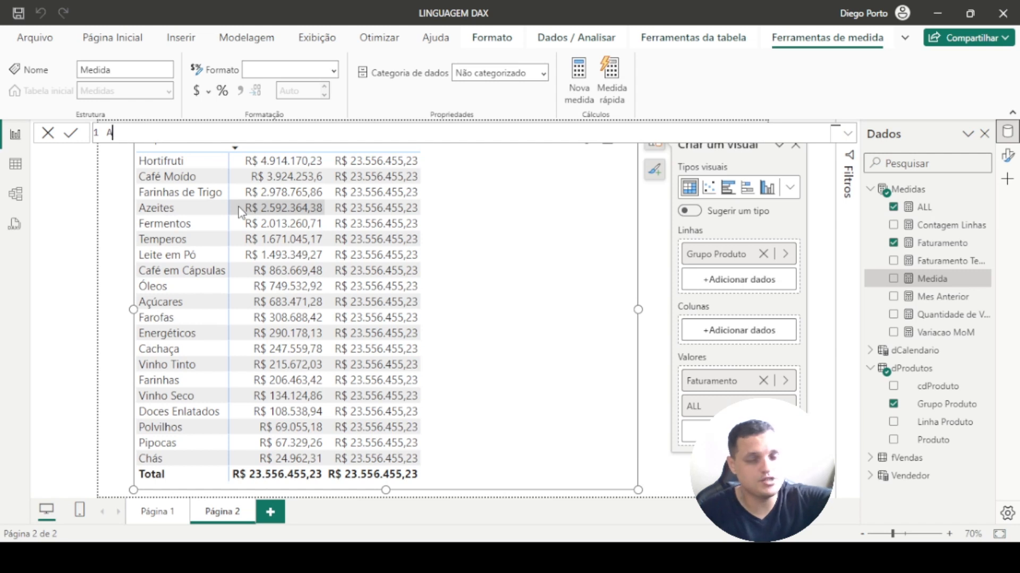
{"action": "type", "text": "nalise"}
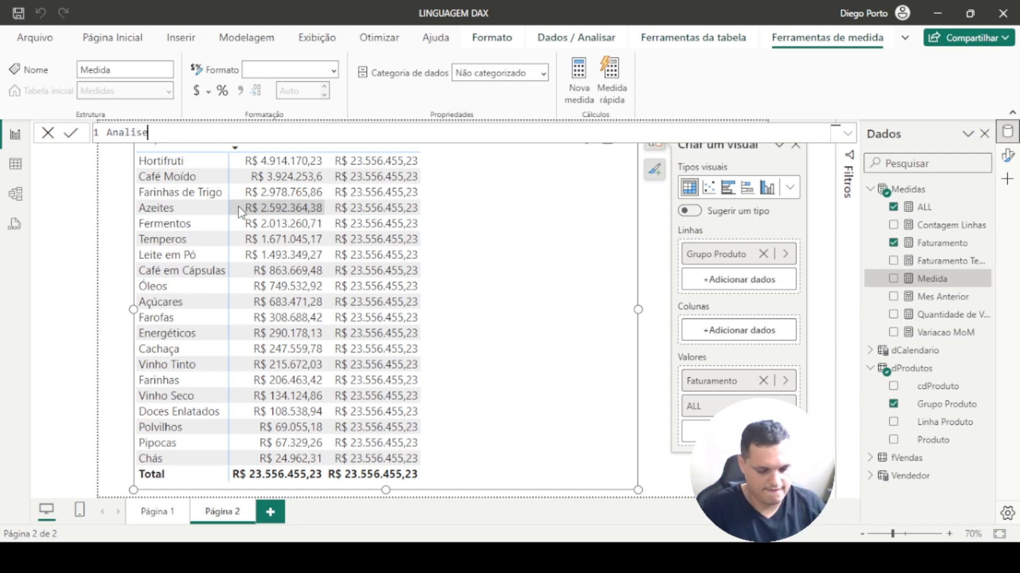
{"action": "type", "text": " Vertica"}
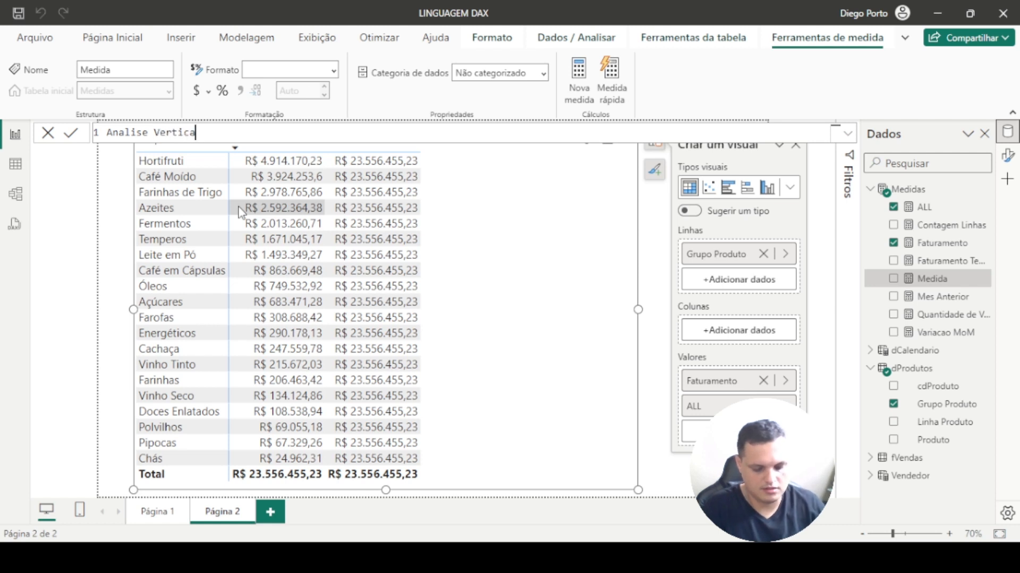
{"action": "type", "text": "l="}
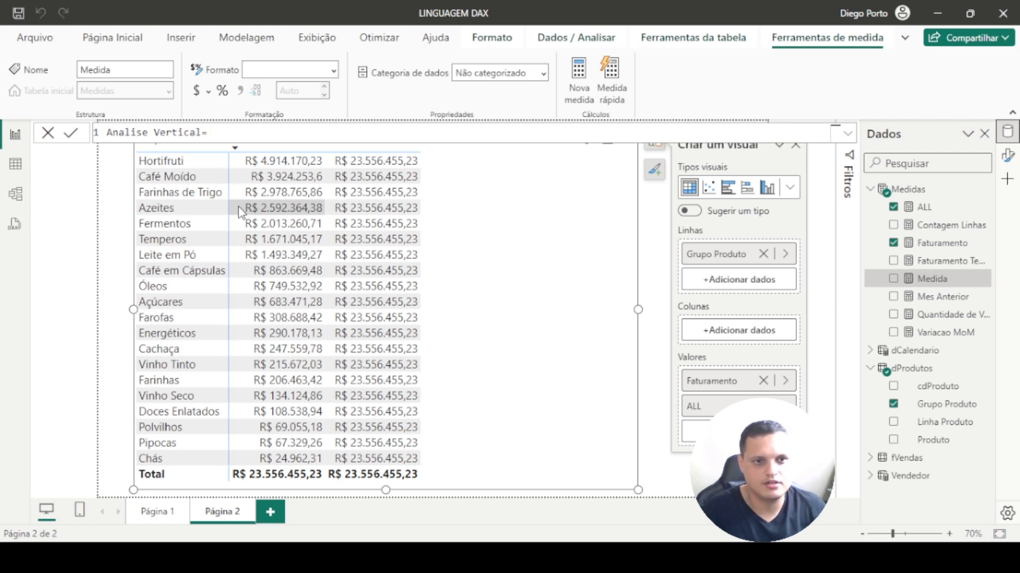
Start the Analise Vertical formula on a new line with DIVIDE, using [Faturamento] as the numerator.
{"action": "key", "text": "shift+Return"}
{"action": "type", "text": "di"}
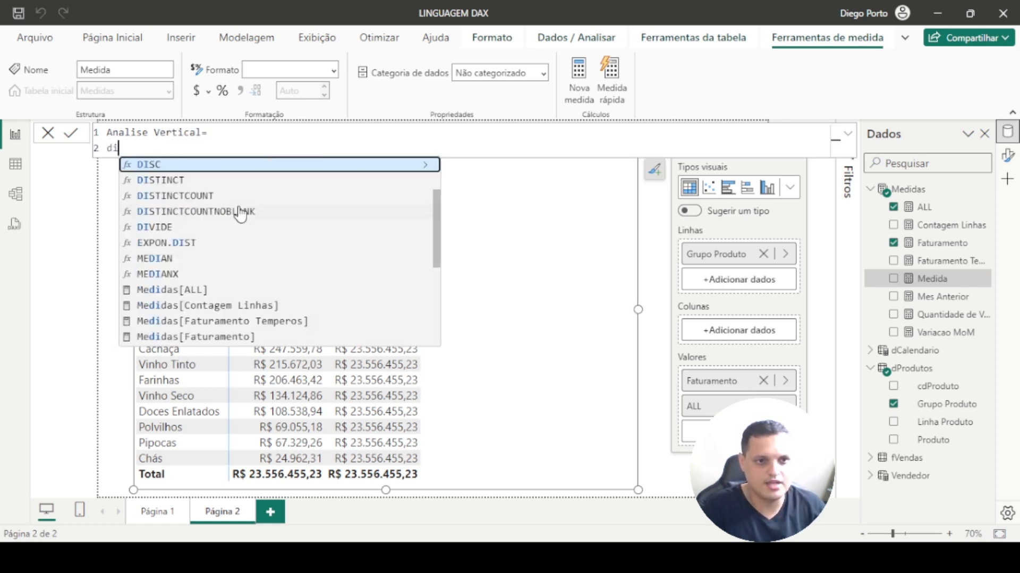
{"action": "type", "text": "vide"}
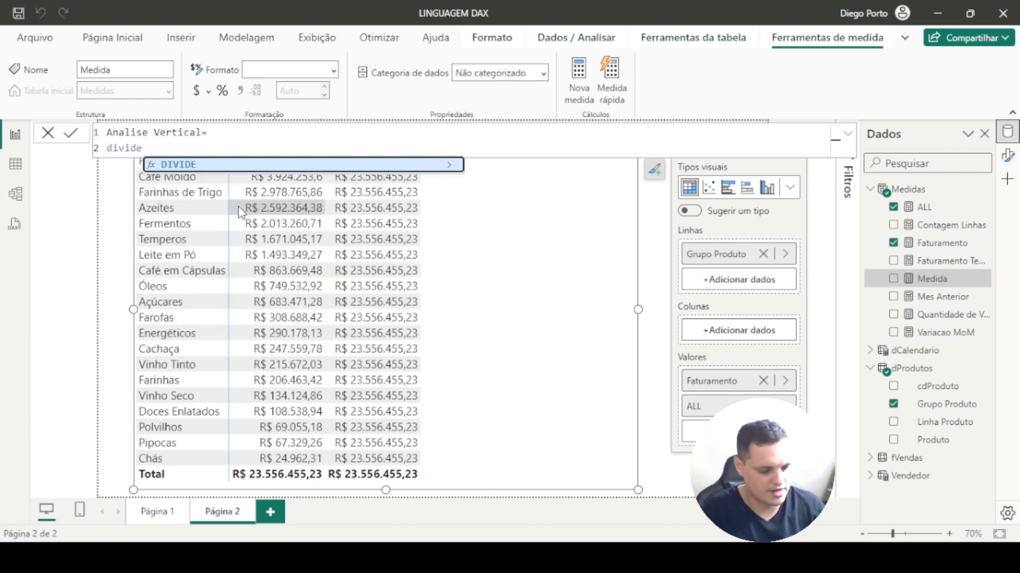
{"action": "key", "text": "Tab"}
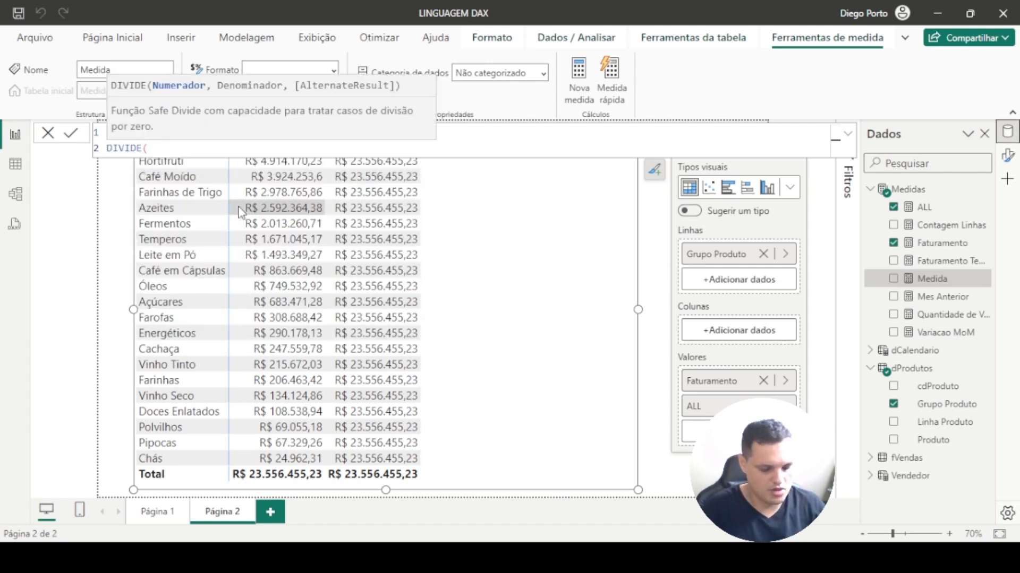
{"action": "type", "text": "fa"}
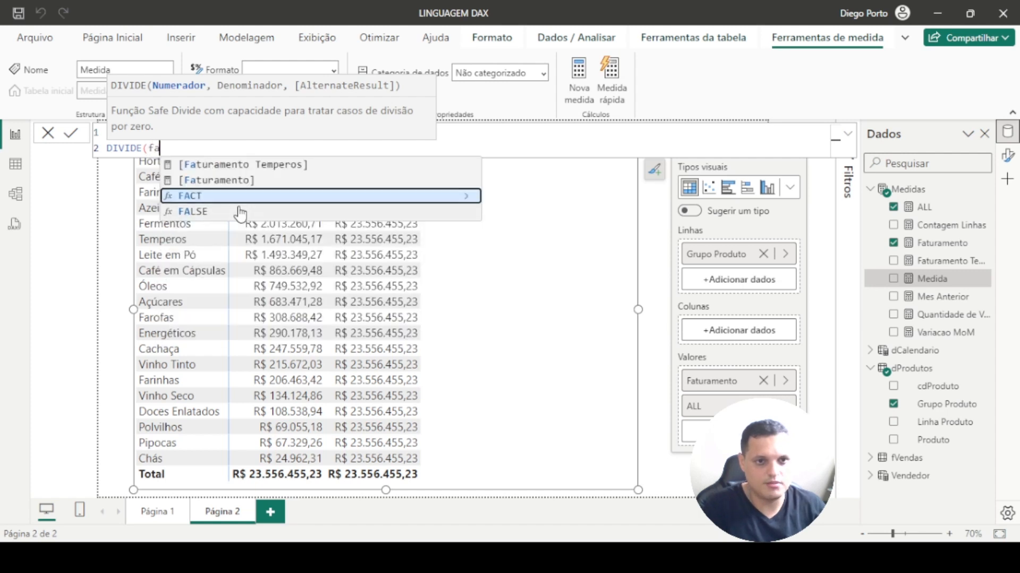
{"action": "key", "text": "Up"}
{"action": "key", "text": "Tab"}
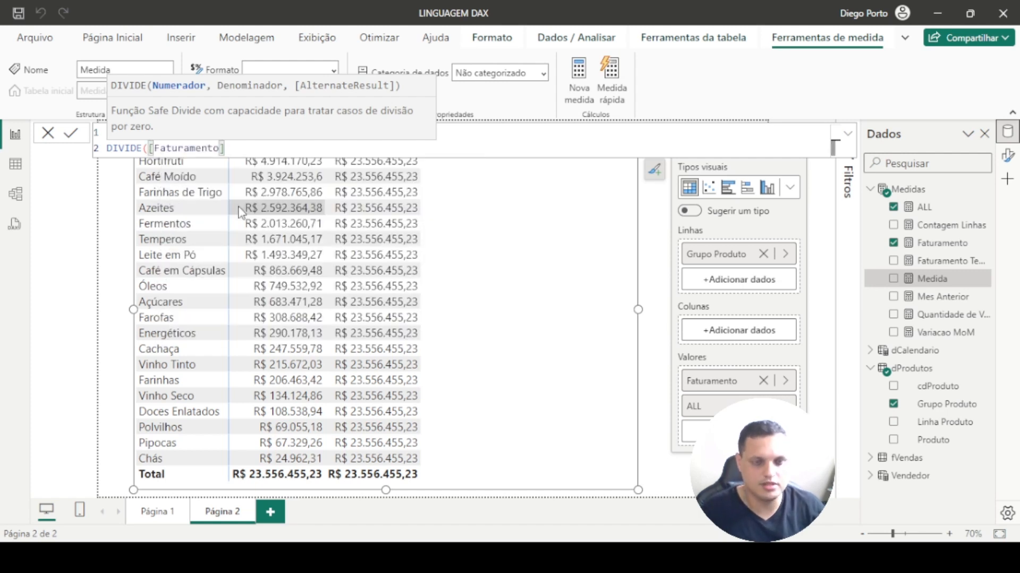
{"action": "type", "text": ","}
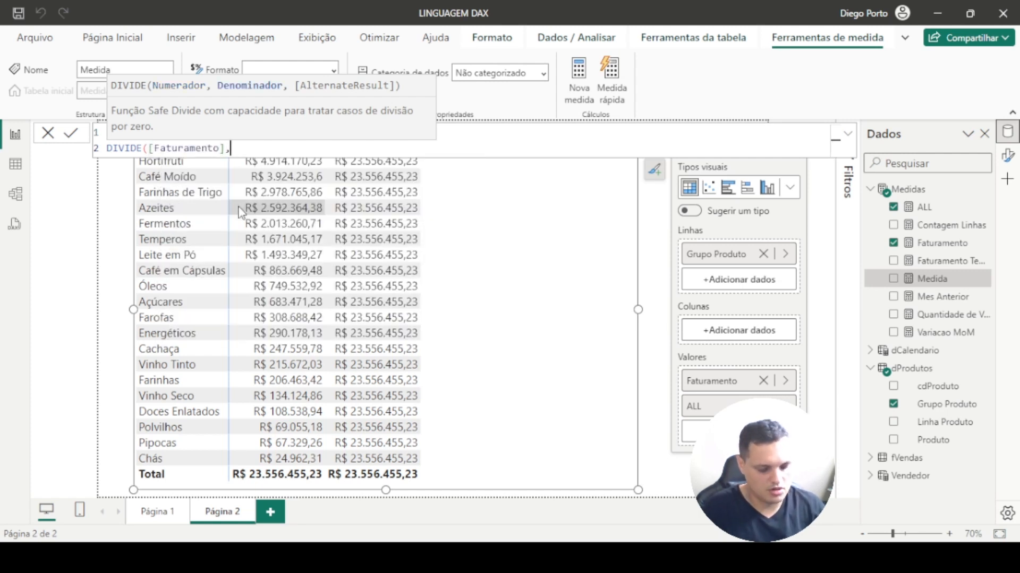
Complete DIVIDE with the [ALL] measure as denominator, then commit the formula and close its editor.
{"action": "type", "text": "al"}
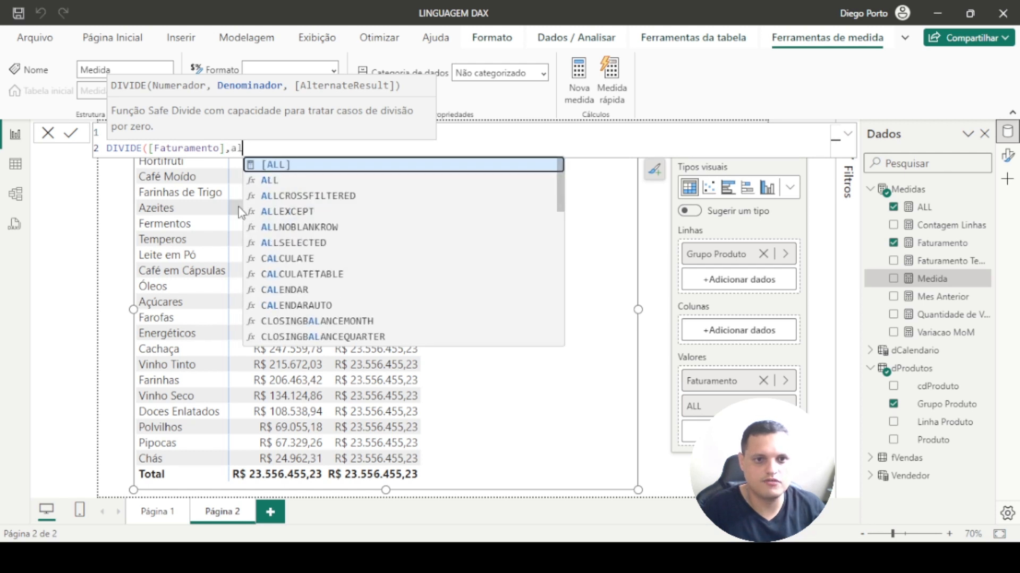
{"action": "left_click", "coordinate": [284, 165]}
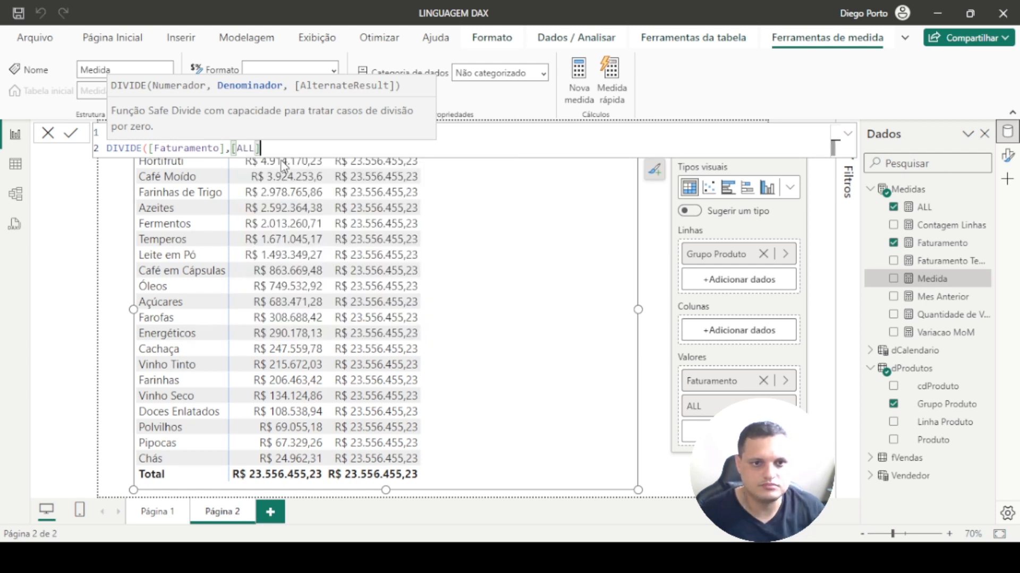
{"action": "type", "text": ")"}
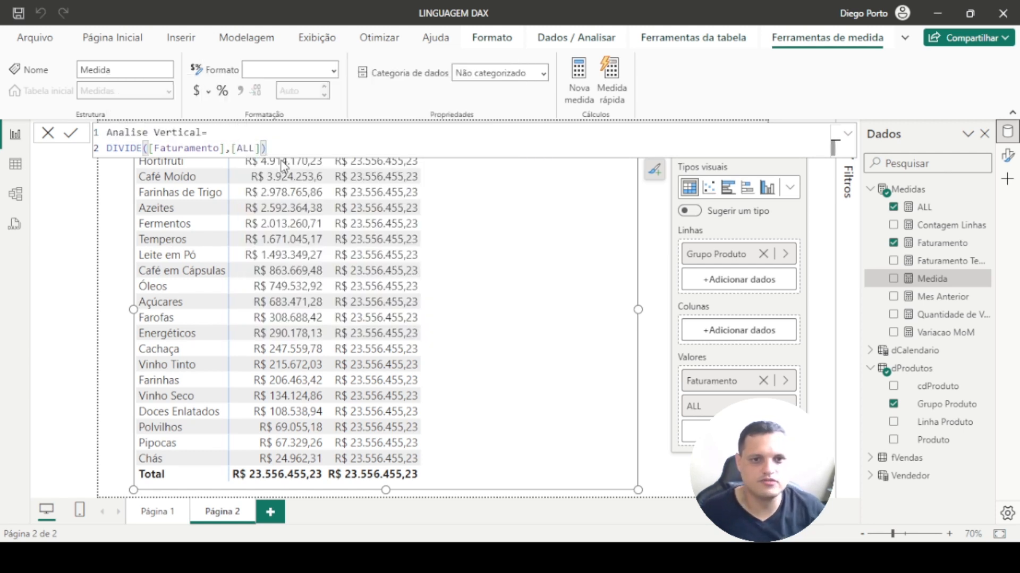
{"action": "key", "text": "Return"}
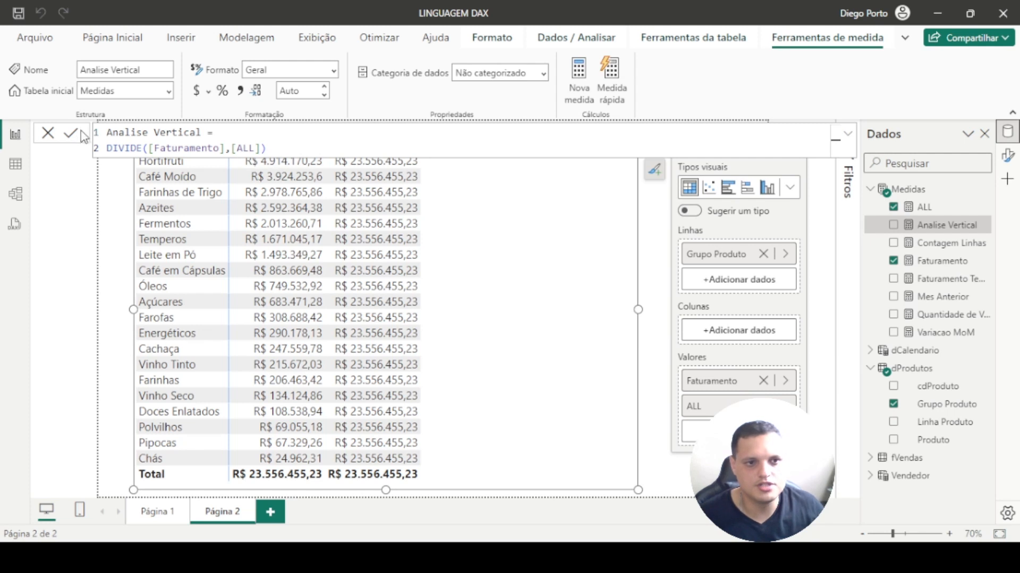
{"action": "left_click", "coordinate": [56, 144]}
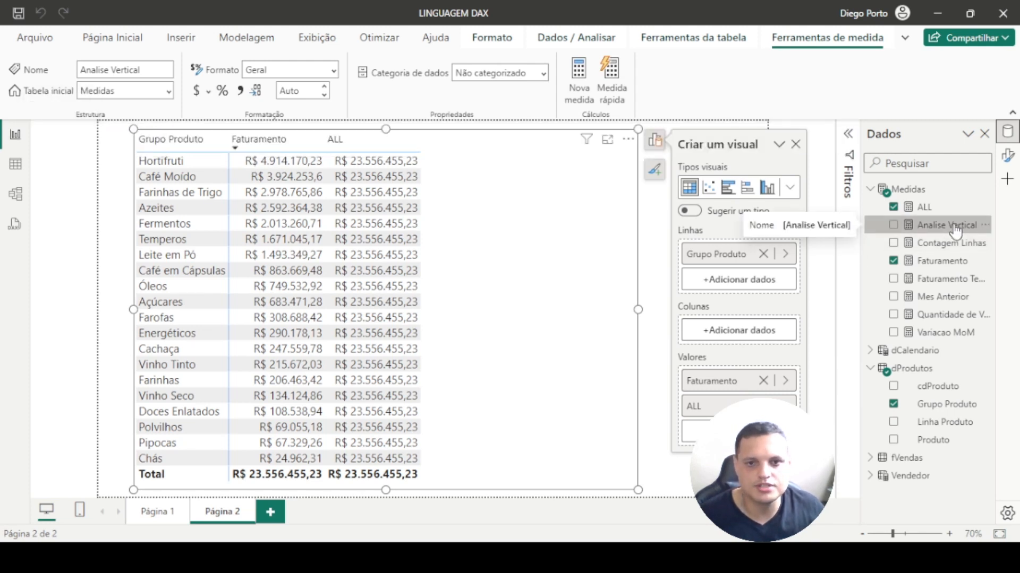
Add Analise Vertical to the Grupo Produto matrix and format the measure as a percentage.
{"action": "left_click_drag", "start_coordinate": [955, 232], "coordinate": [538, 174]}
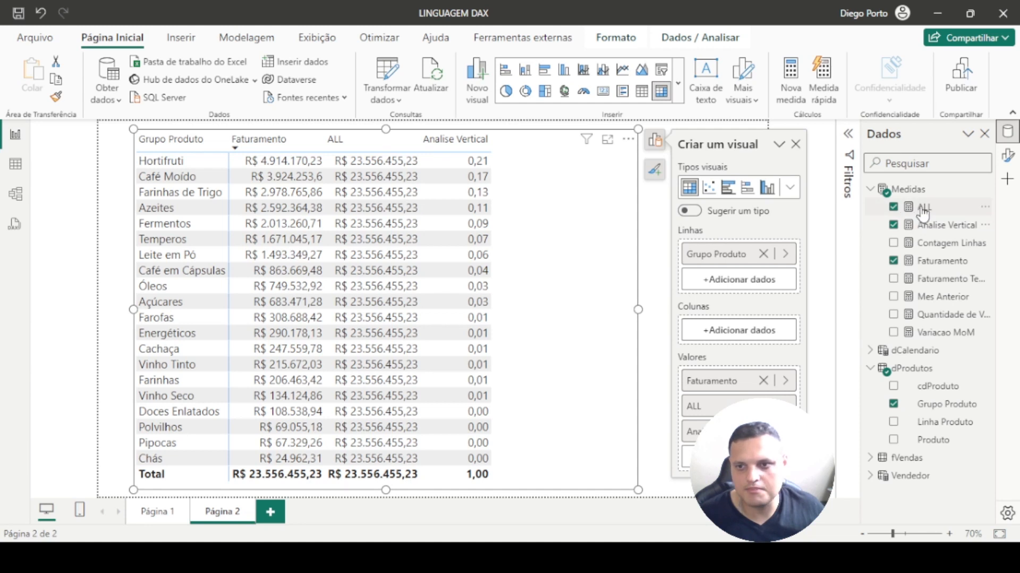
{"action": "left_click", "coordinate": [942, 228]}
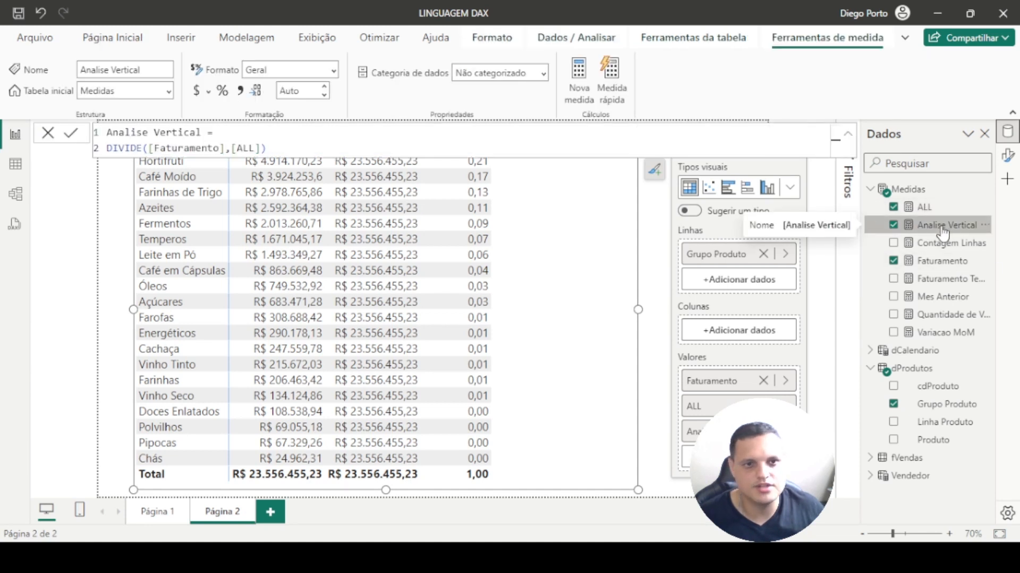
{"action": "left_click", "coordinate": [220, 95]}
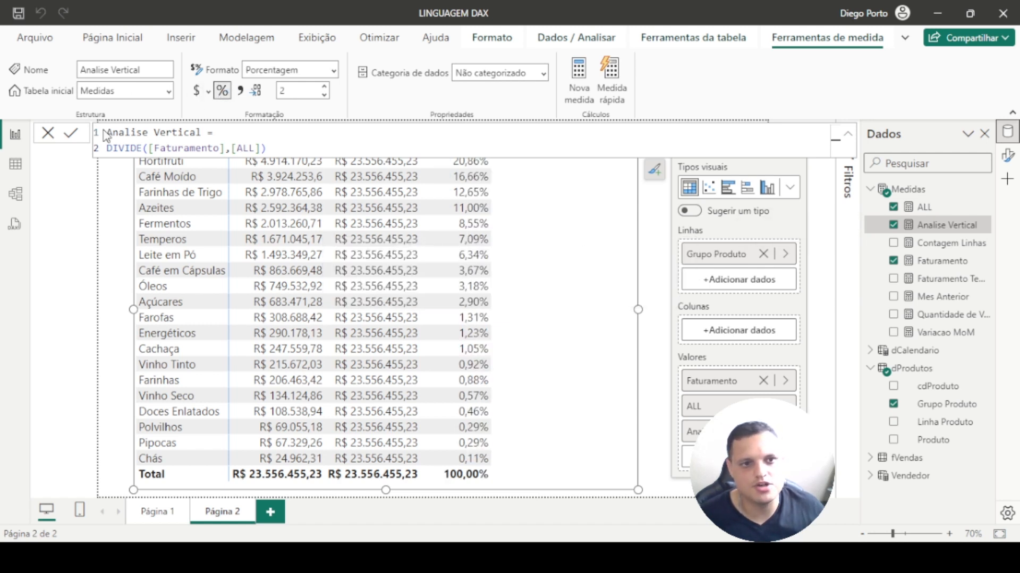
{"action": "left_click", "coordinate": [47, 134]}
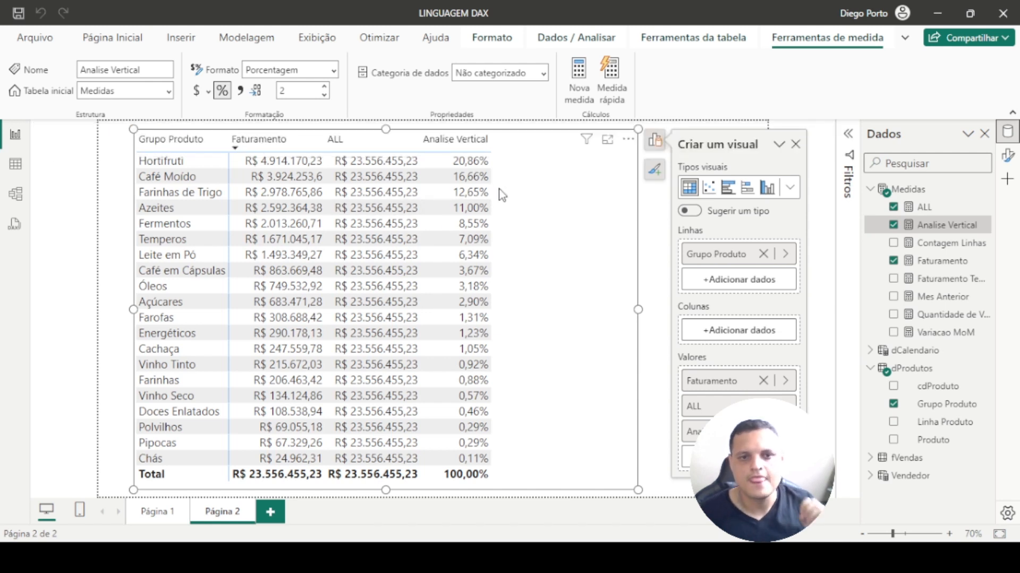